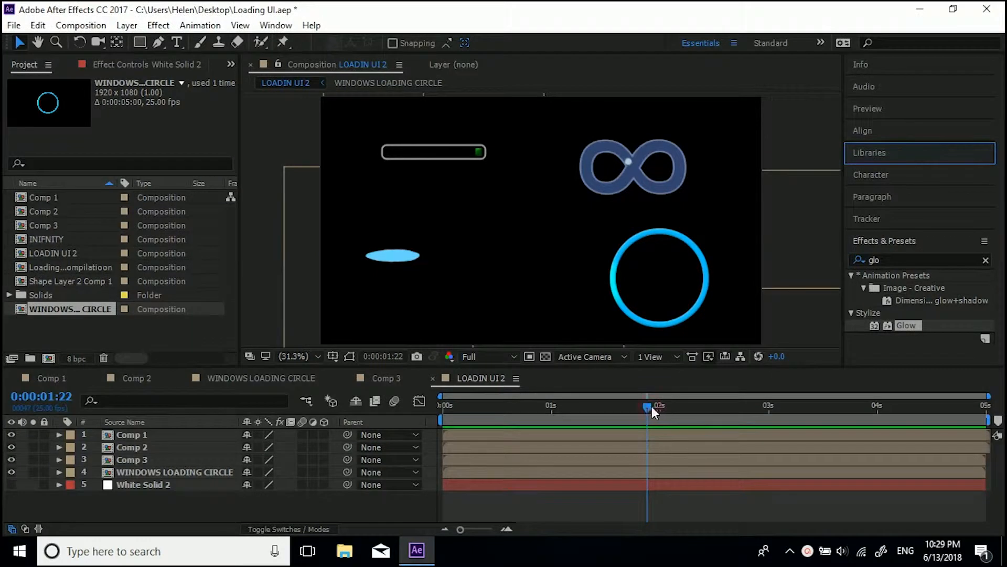
# Step: Scrub and play the LOADIN UI 2 composition to preview its loading animations
pyautogui.click(649, 406)
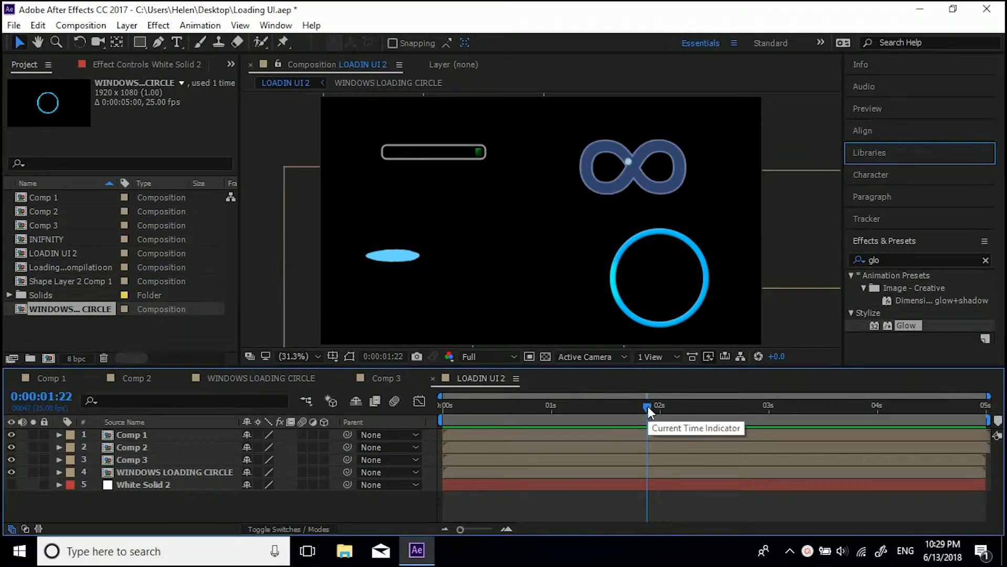
pyautogui.moveTo(647, 407); pyautogui.dragTo(537, 414)
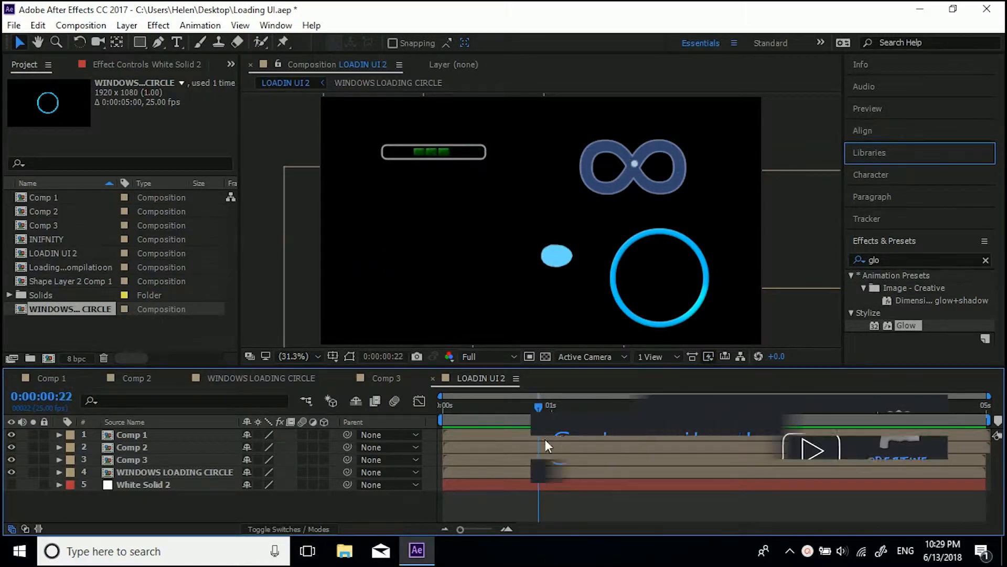
pyautogui.press('space')
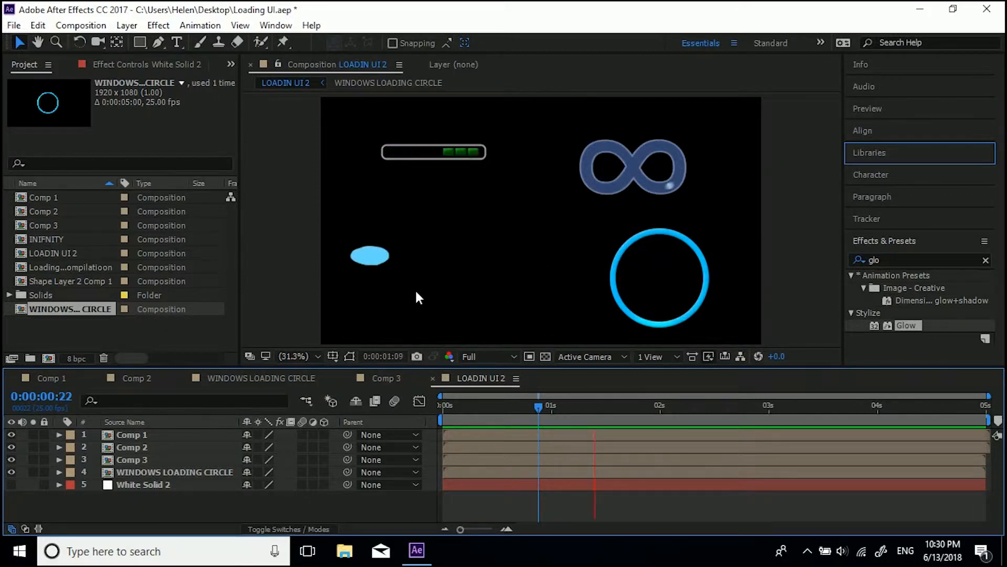
# Step: Open Comp 1, show its white solid, and inspect the shape layer's Position and Scale keyframes and loopOut expressions
pyautogui.click(48, 379)
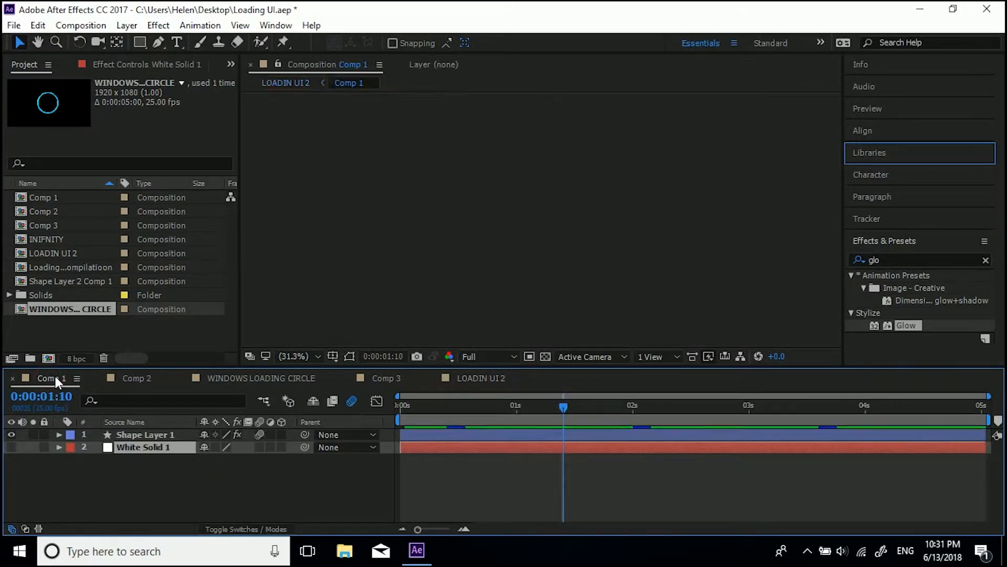
pyautogui.click(12, 447)
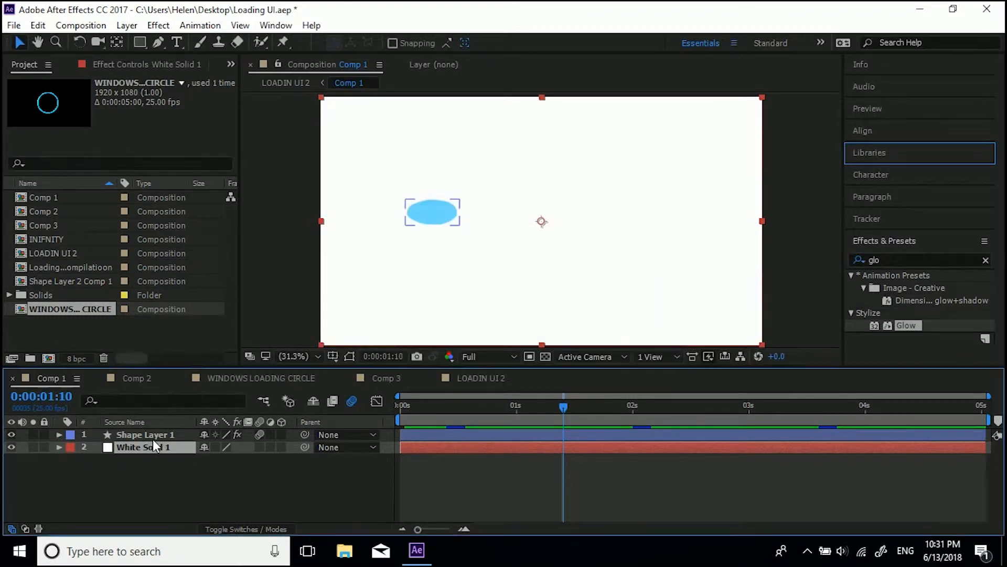
pyautogui.click(151, 435)
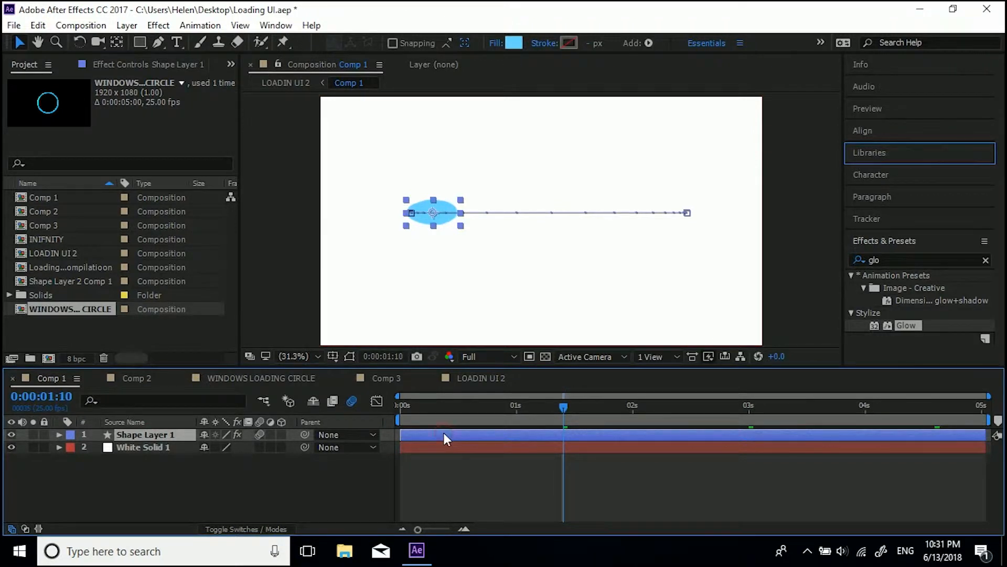
pyautogui.press('u')
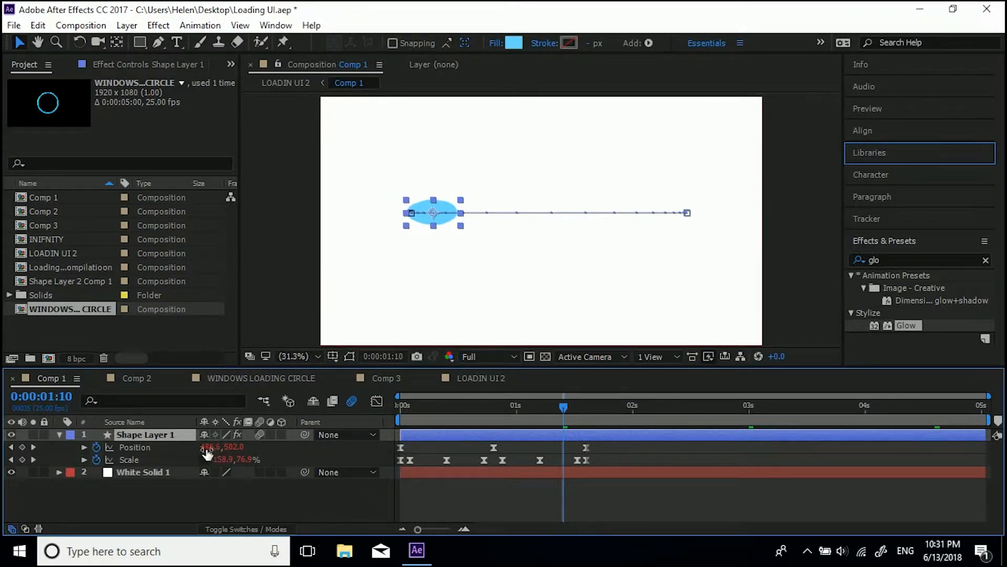
pyautogui.click(84, 447)
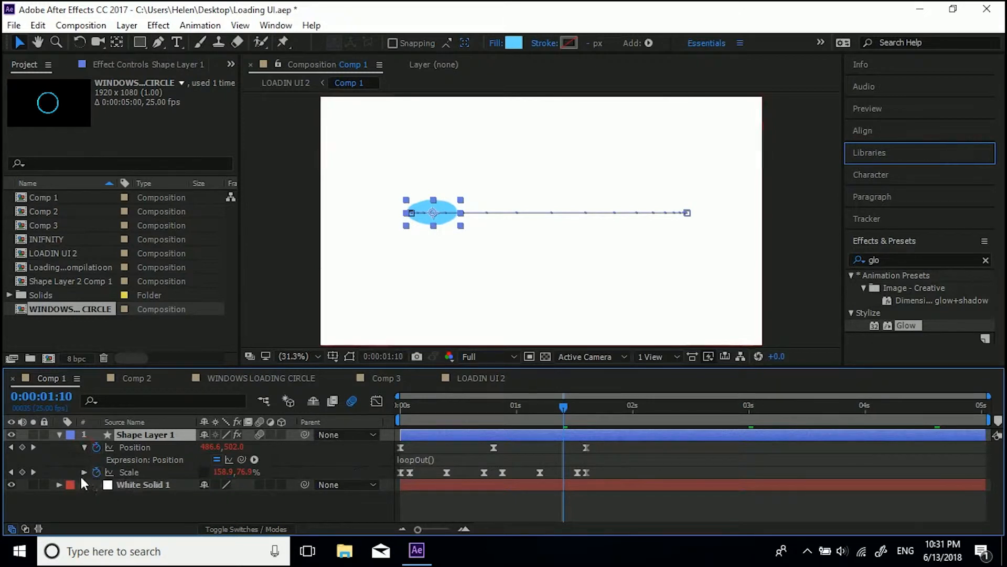
pyautogui.click(84, 472)
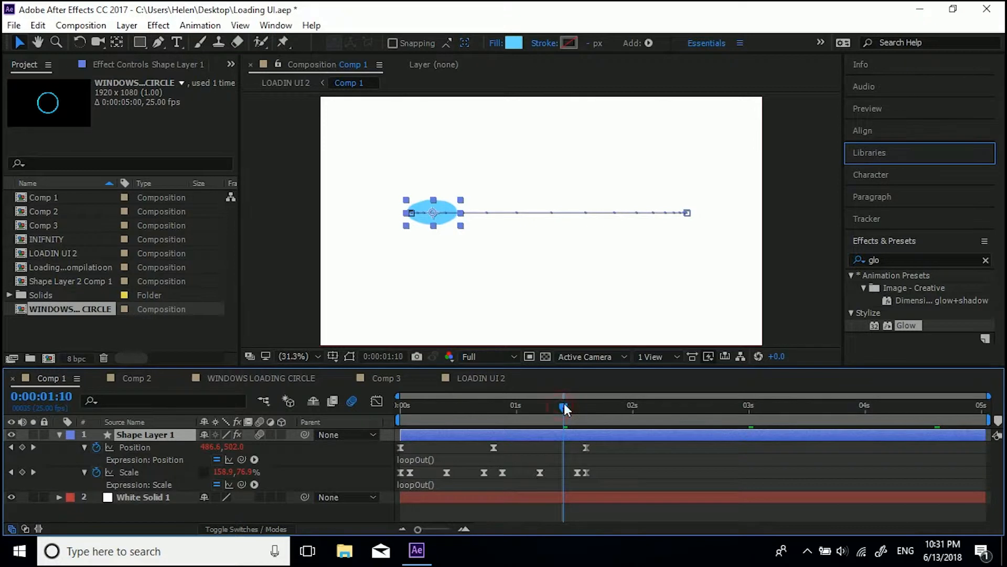
pyautogui.moveTo(580, 401); pyautogui.dragTo(698, 413)
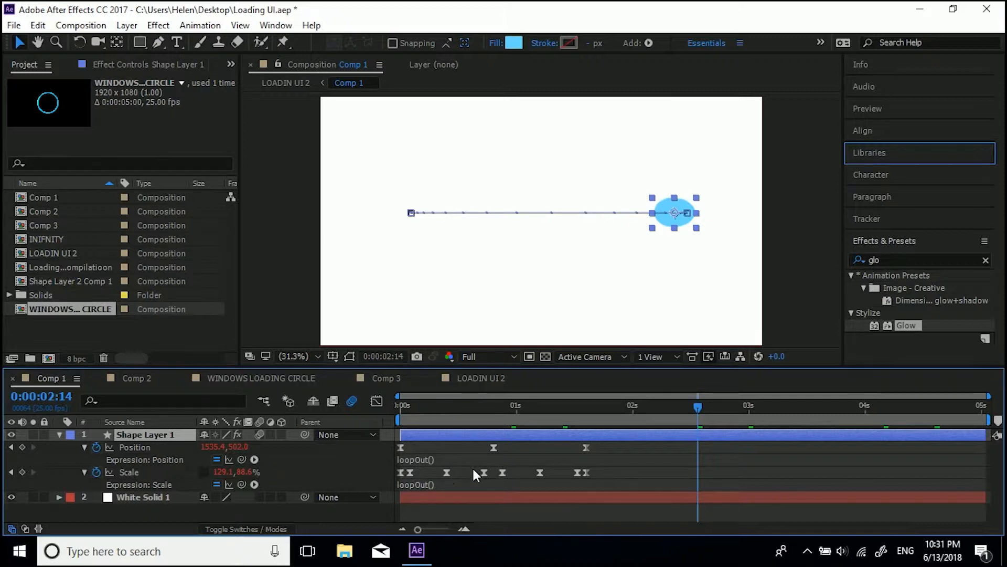
# Step: Start a new project, saving the changes to Loading UI.aep first
pyautogui.click(14, 26)
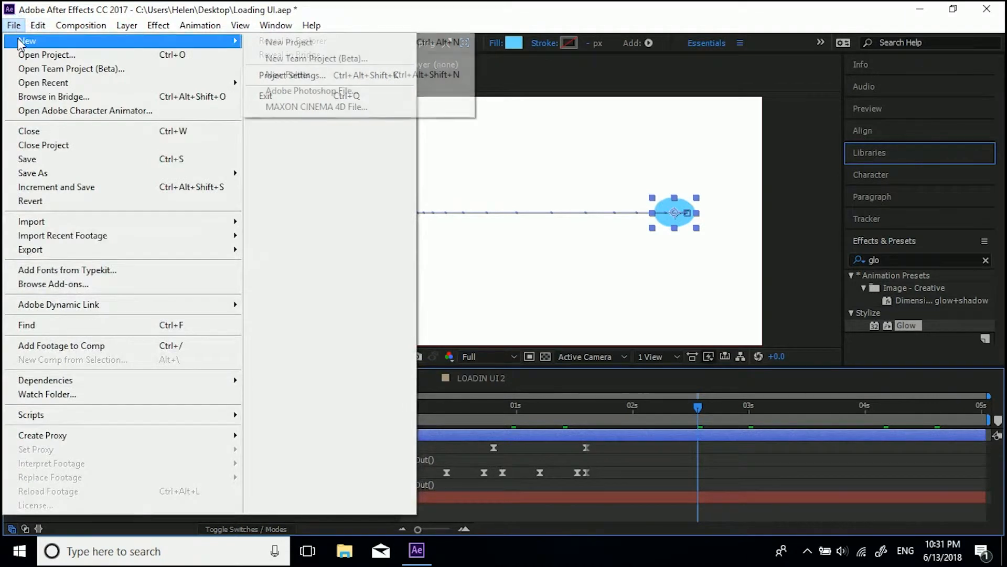
pyautogui.click(251, 40)
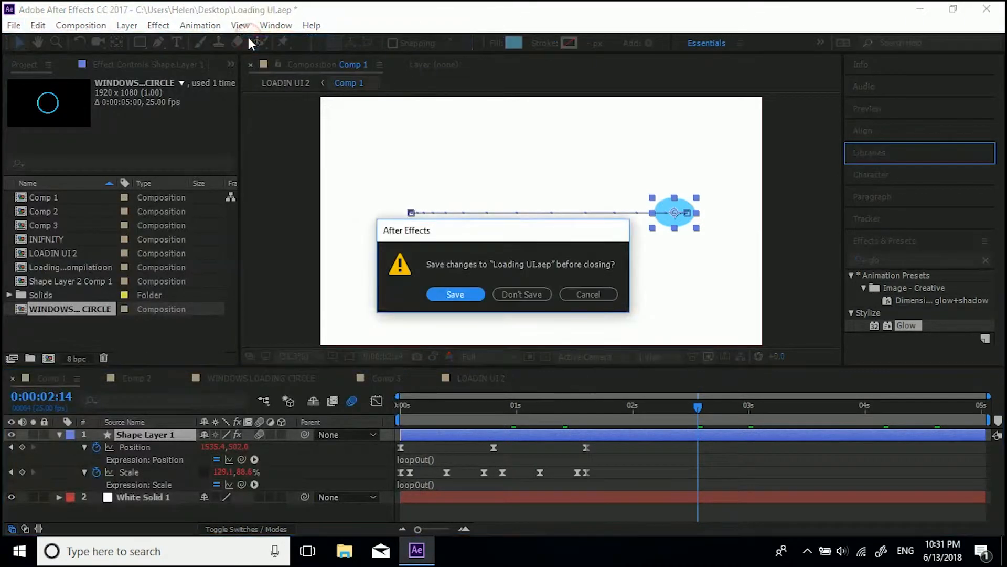
pyautogui.click(465, 293)
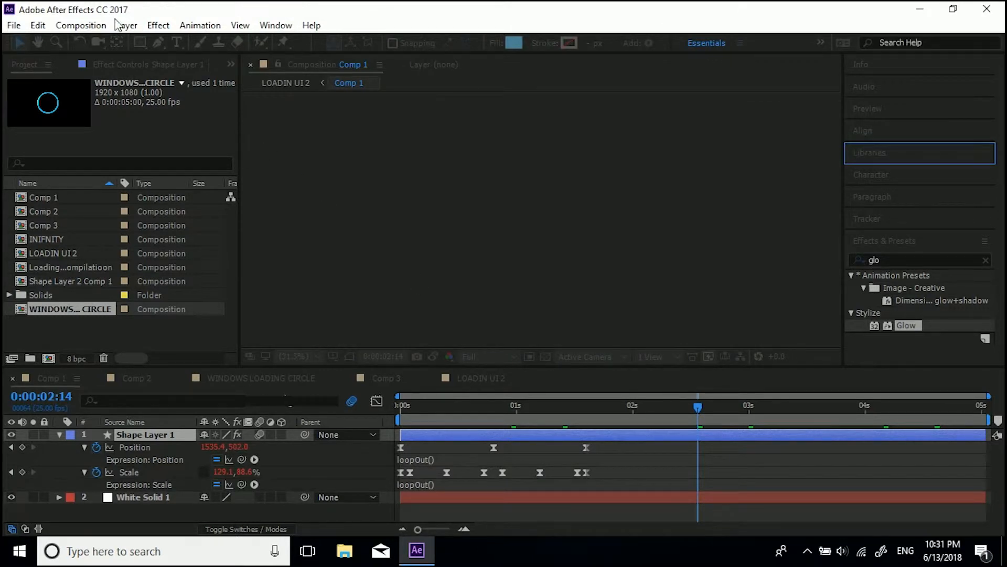
# Step: Create a new HDTV 1080 25 composition named Loading squishy circle
pyautogui.click(86, 25)
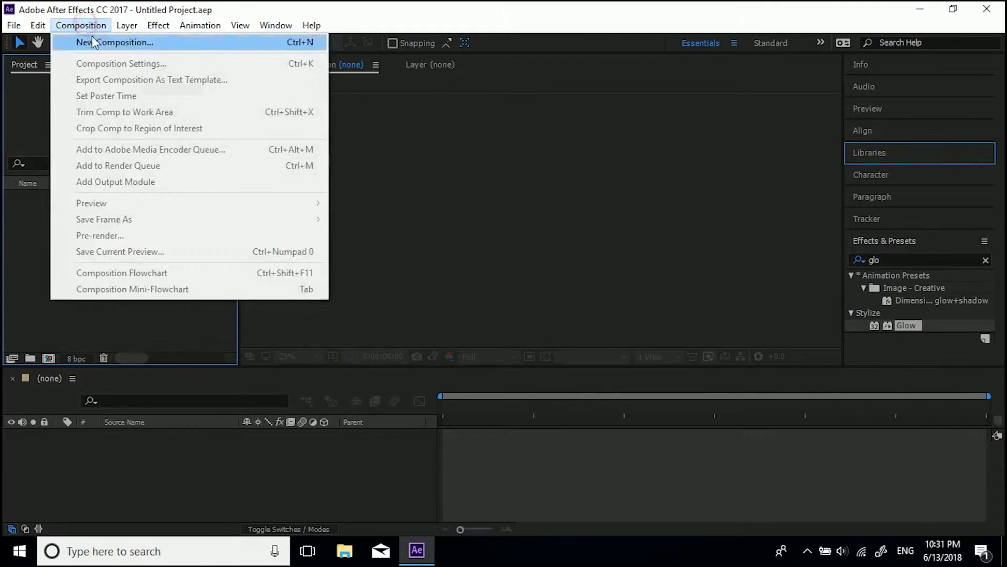
pyautogui.click(93, 38)
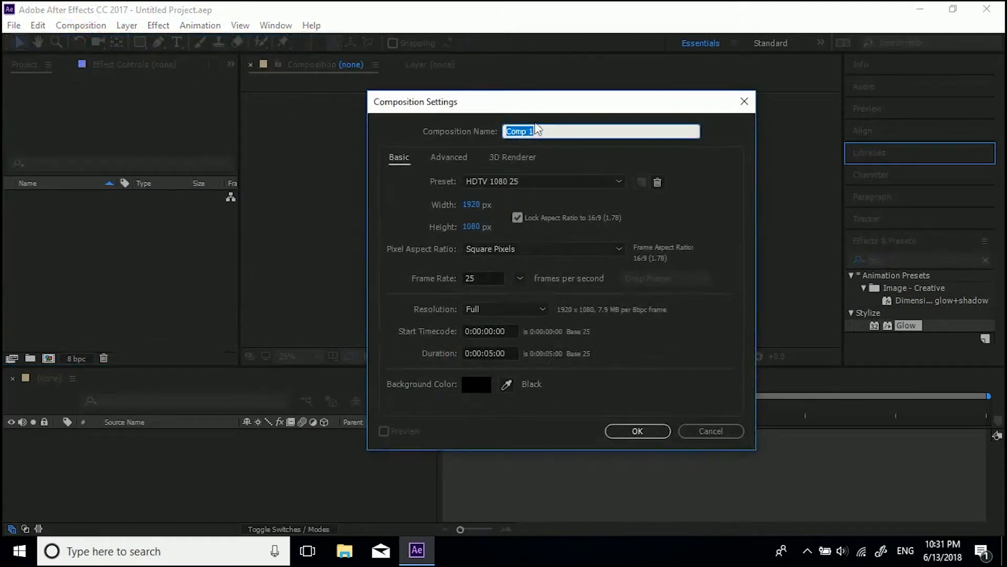
pyautogui.write('Loading squishy circle')
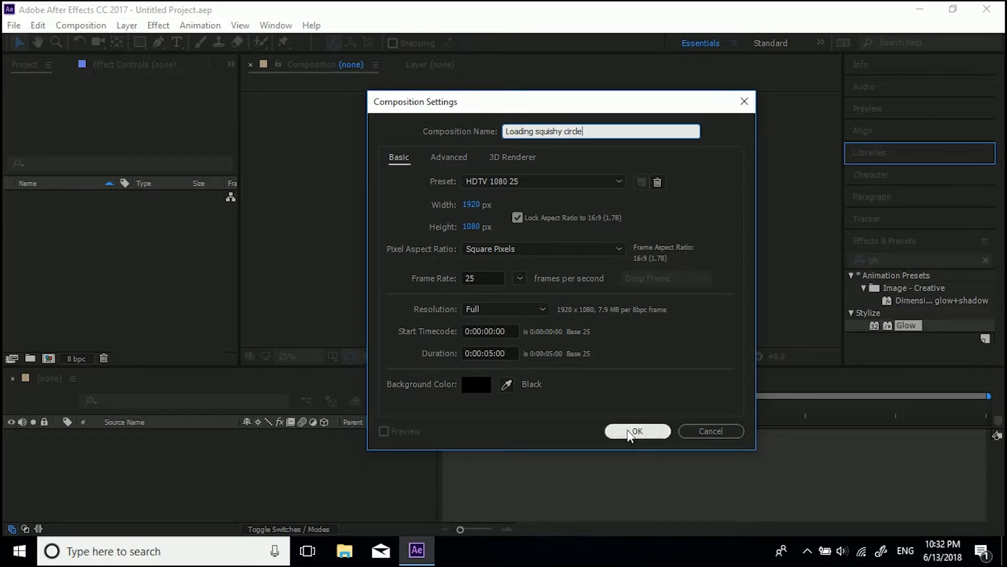
pyautogui.click(628, 431)
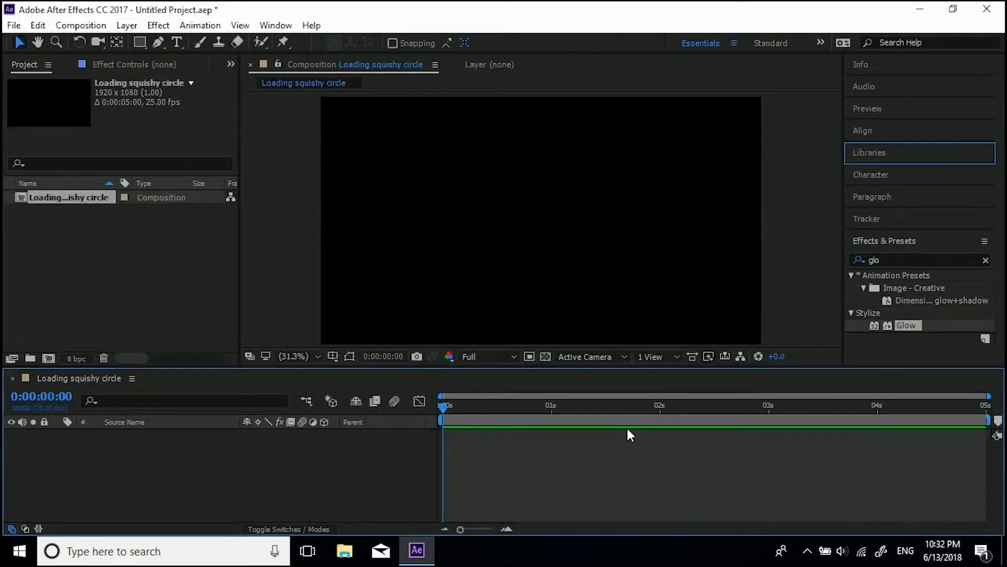
# Step: Add a full-size solid layer coloured pale cyan DCFAFF
pyautogui.click(123, 27)
pyautogui.moveTo(367, 23)
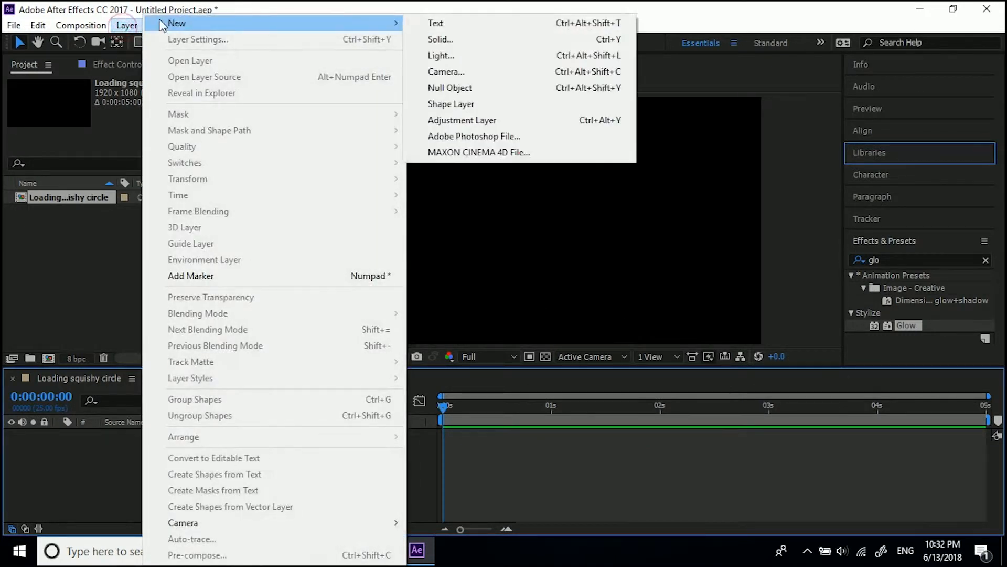
pyautogui.click(433, 40)
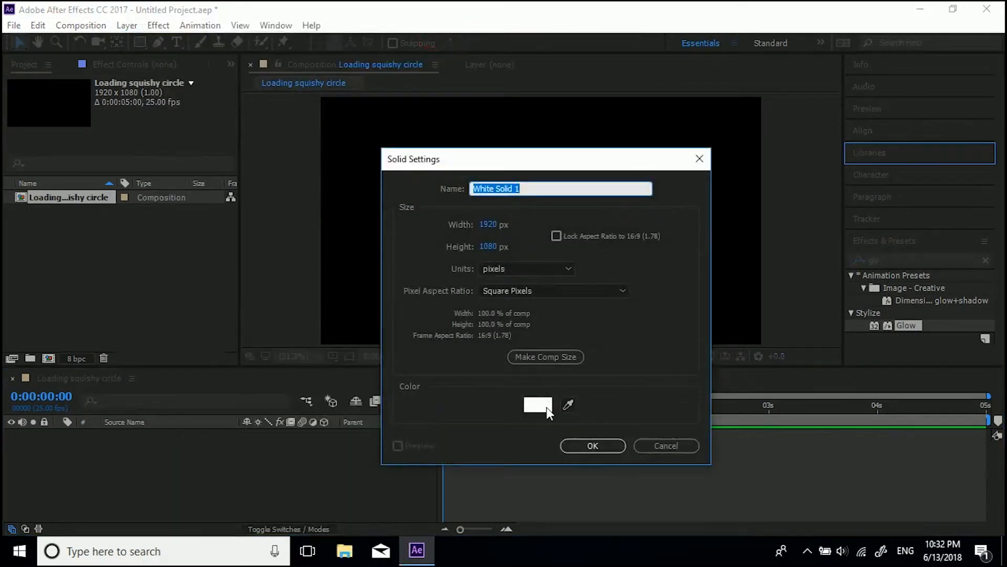
pyautogui.click(547, 407)
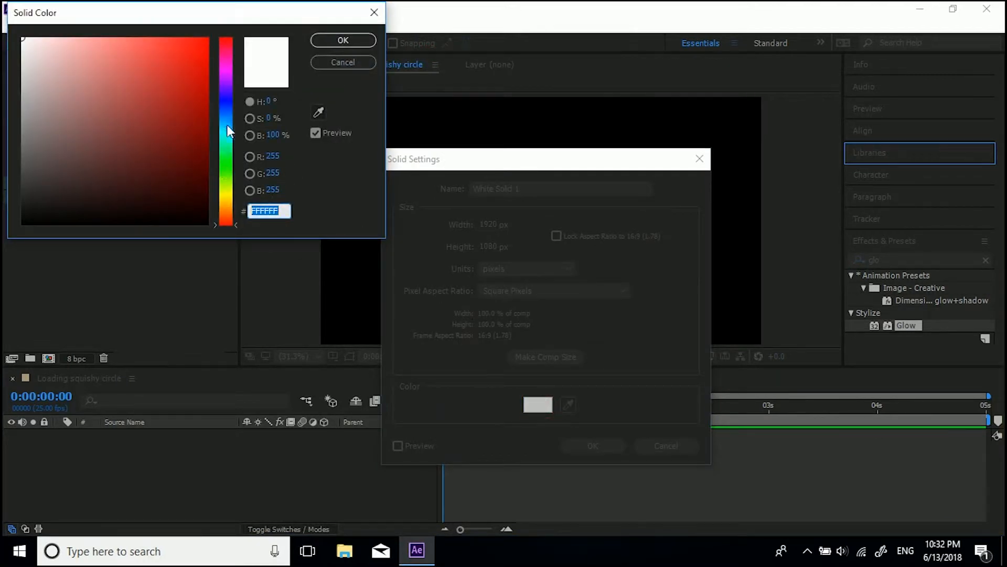
pyautogui.click(226, 126)
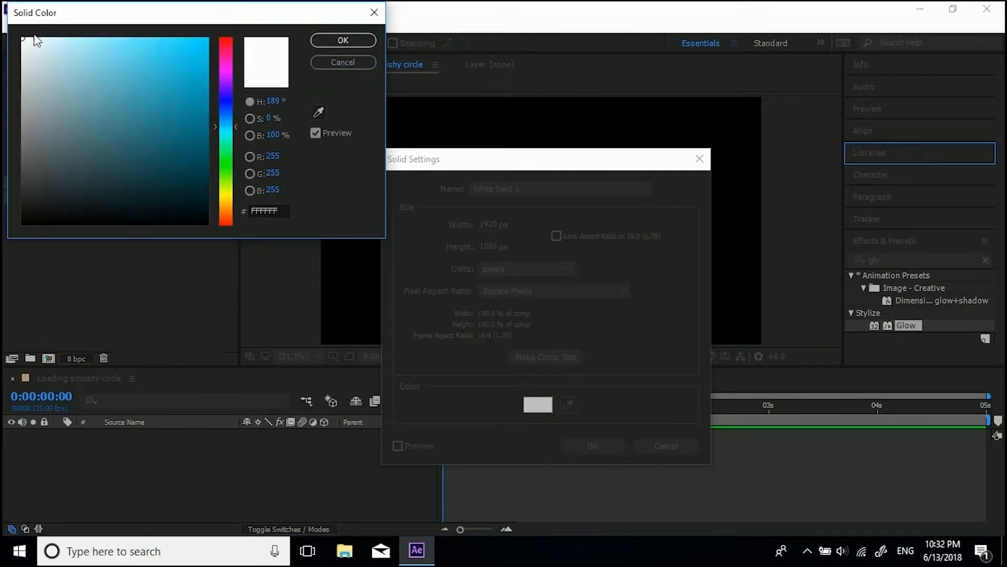
pyautogui.moveTo(36, 42); pyautogui.dragTo(47, 38)
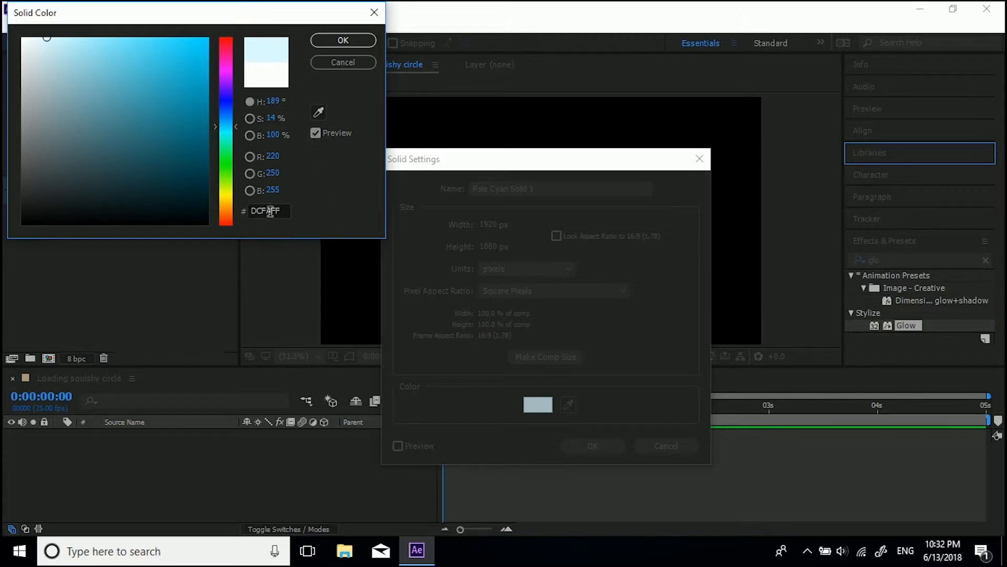
pyautogui.click(320, 38)
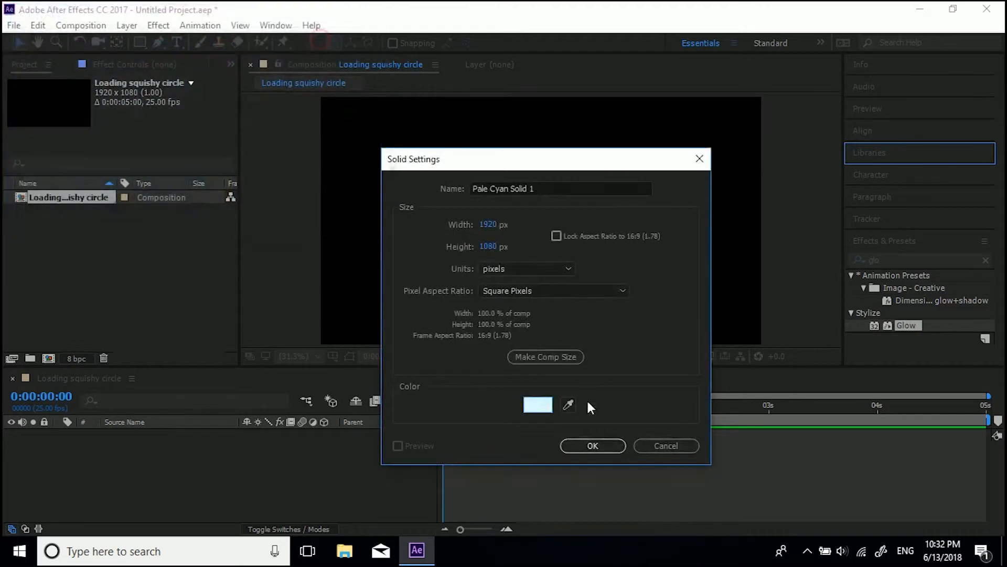
pyautogui.click(603, 444)
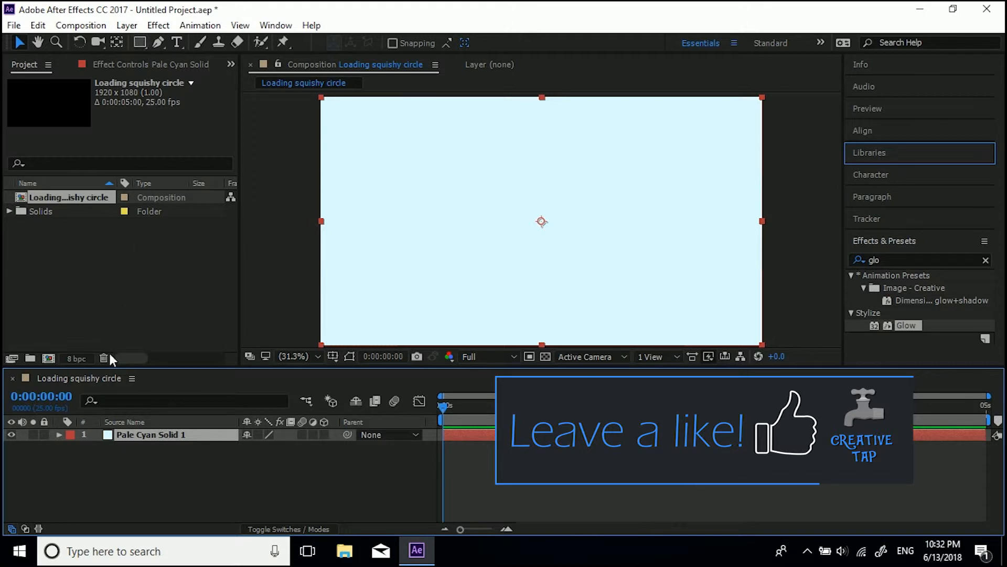
# Step: Rename the solid layer BG and lock it
pyautogui.rightClick(105, 437)
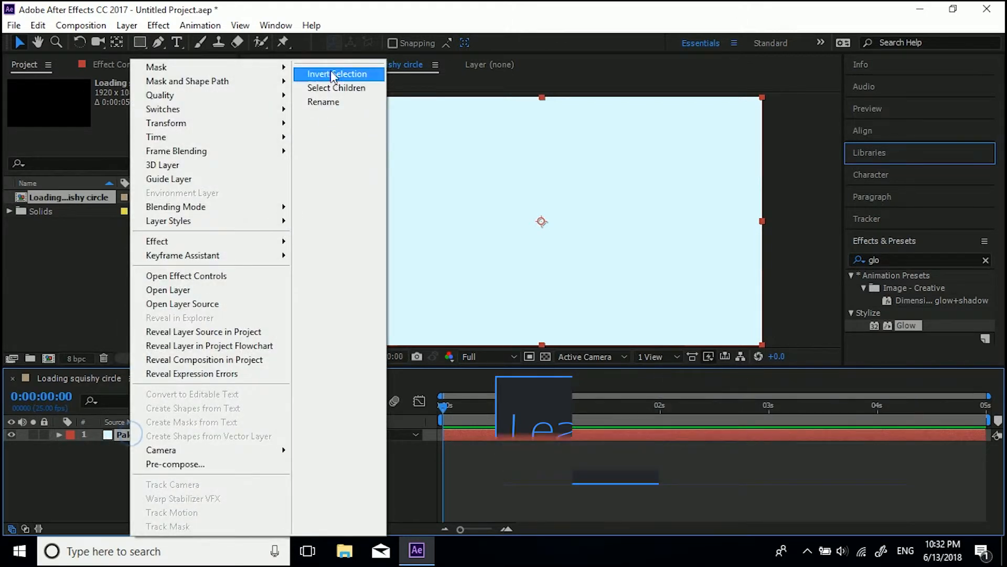
pyautogui.click(326, 105)
pyautogui.write('BG')
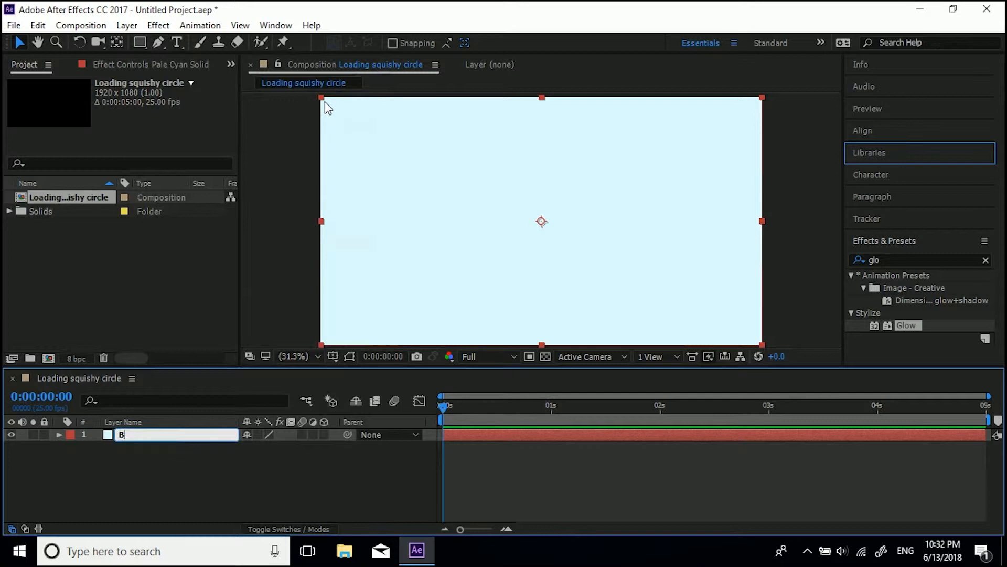
pyautogui.click(87, 476)
pyautogui.click(44, 435)
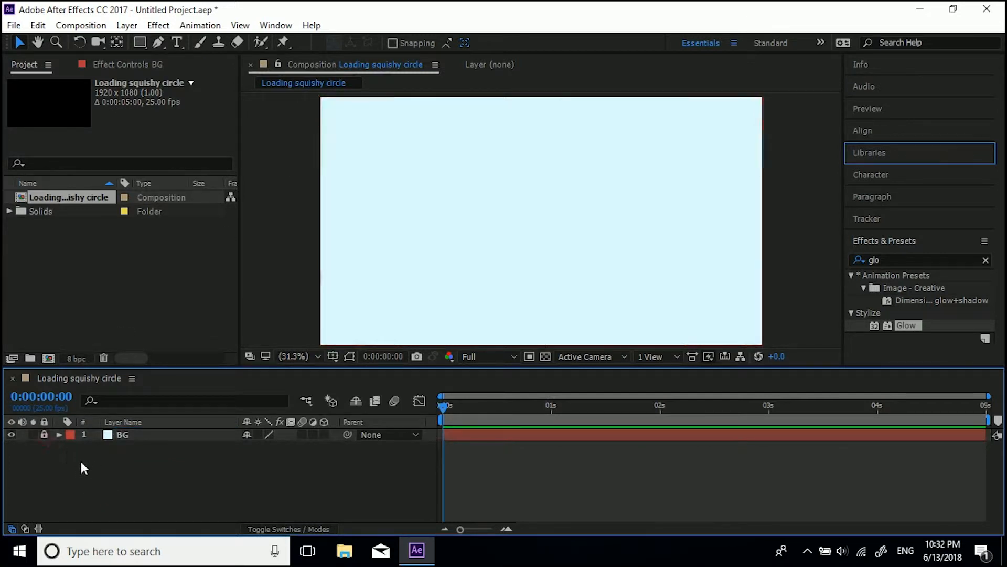
# Step: Draw a small cyan-filled circle left of the composition centre with the Ellipse tool
pyautogui.click(140, 42)
pyautogui.click(183, 73)
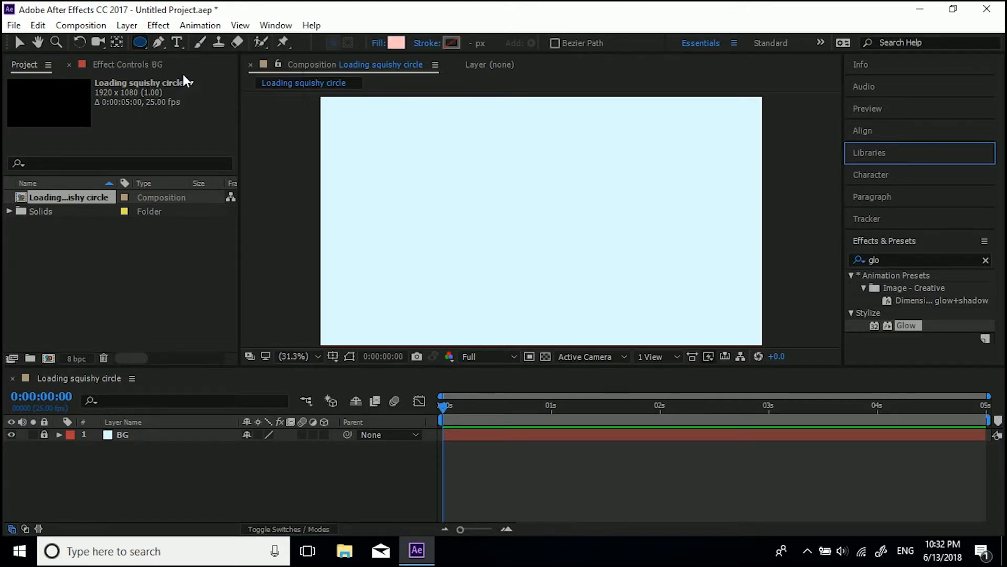
pyautogui.click(395, 44)
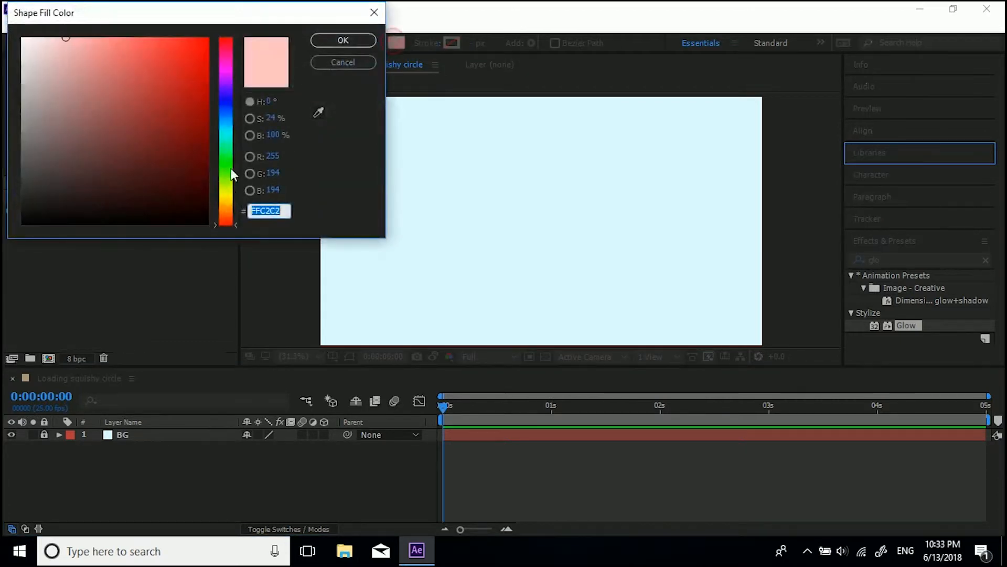
pyautogui.click(229, 128)
pyautogui.moveTo(186, 60); pyautogui.dragTo(181, 33)
pyautogui.click(337, 40)
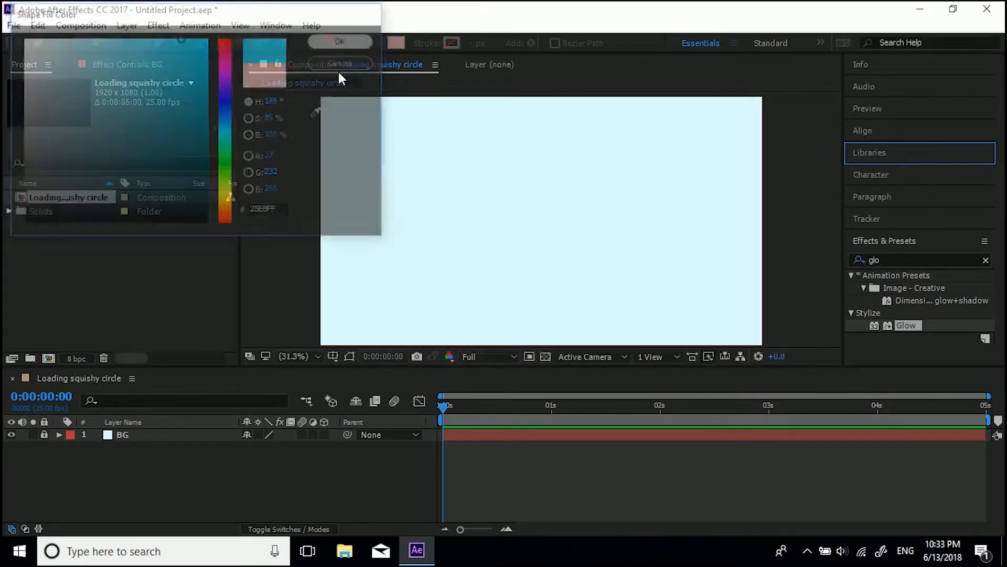
pyautogui.moveTo(394, 202)
pyautogui.mouseDown()
pyautogui.moveTo(420, 227)
pyautogui.moveTo(425, 217)
pyautogui.mouseUp()
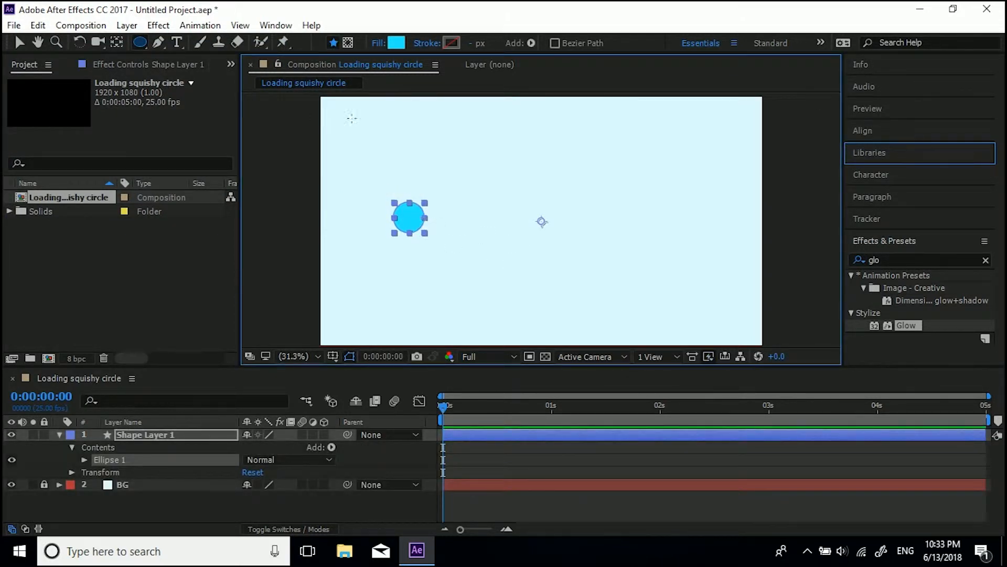
# Step: Centre the shape layer's anchor point on the circle
pyautogui.doubleClick(121, 44)
pyautogui.click(16, 46)
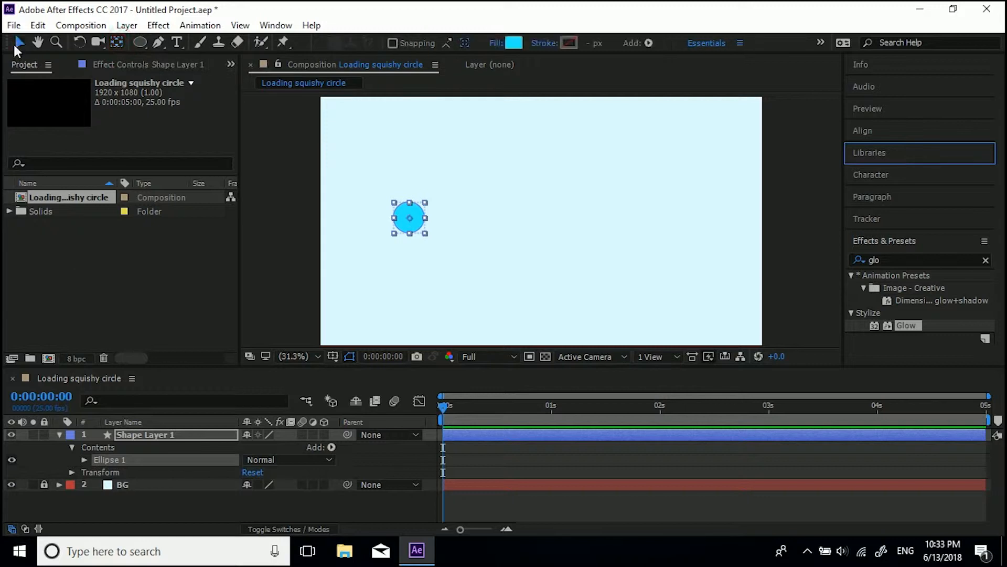
# Step: Select the circle's shape layer and set a Position keyframe at the start of the timeline
pyautogui.click(153, 442)
pyautogui.click(153, 436)
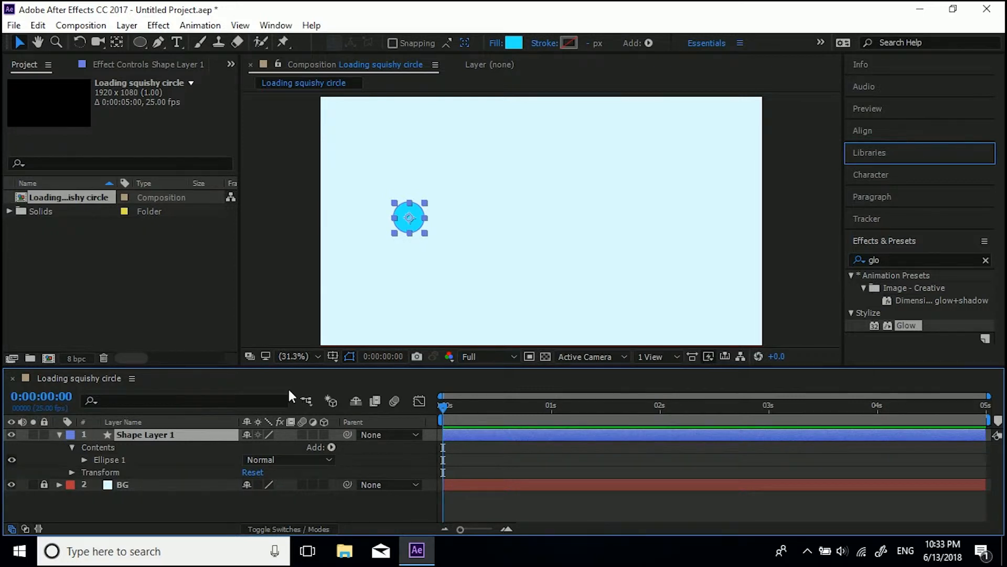
pyautogui.press('p')
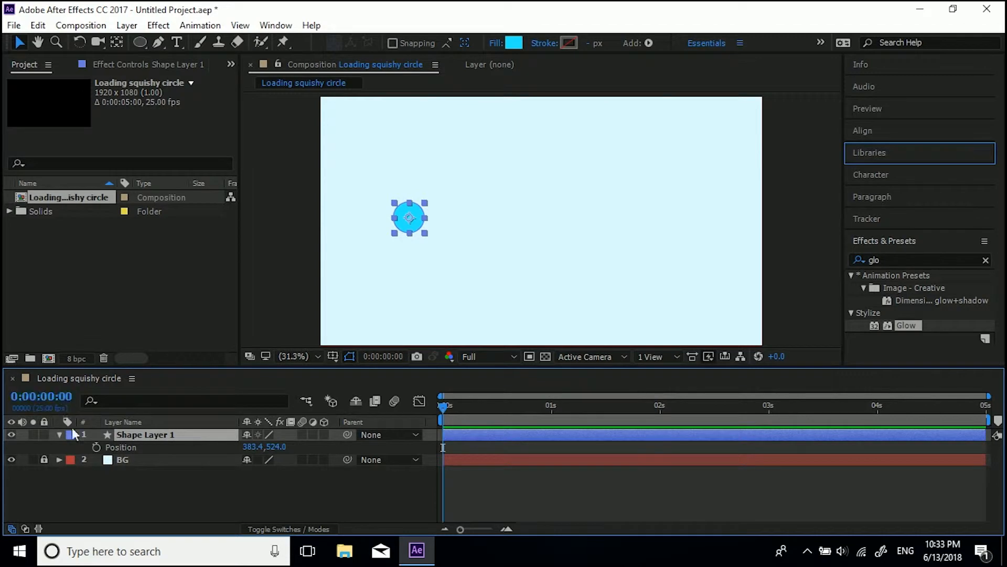
pyautogui.click(94, 448)
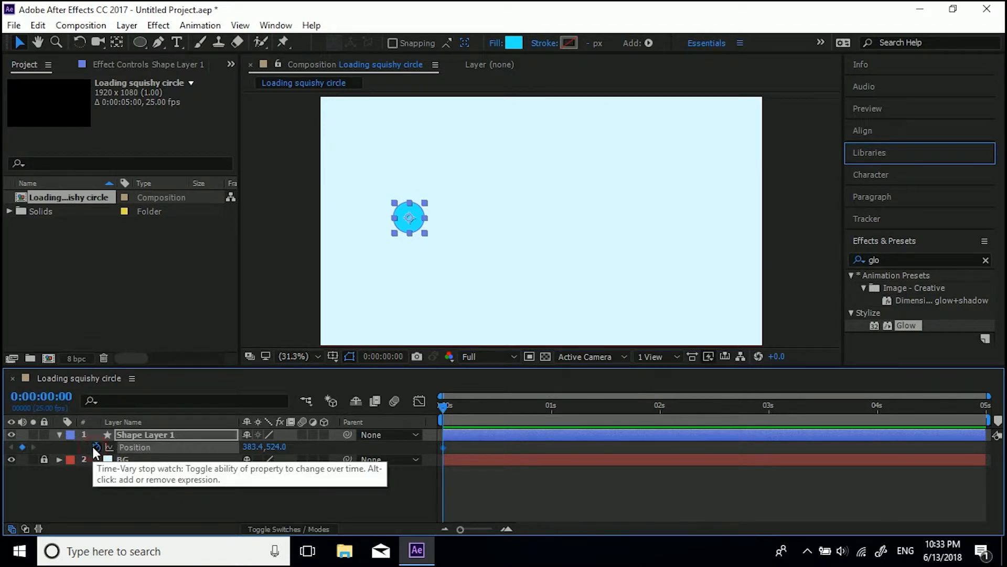
# Step: At 0:00:00:20, move the circle to the right side of the composition, setting Position X to about 1549
pyautogui.hotkey('shift', 'pagedown')
pyautogui.hotkey('shift', 'pagedown')
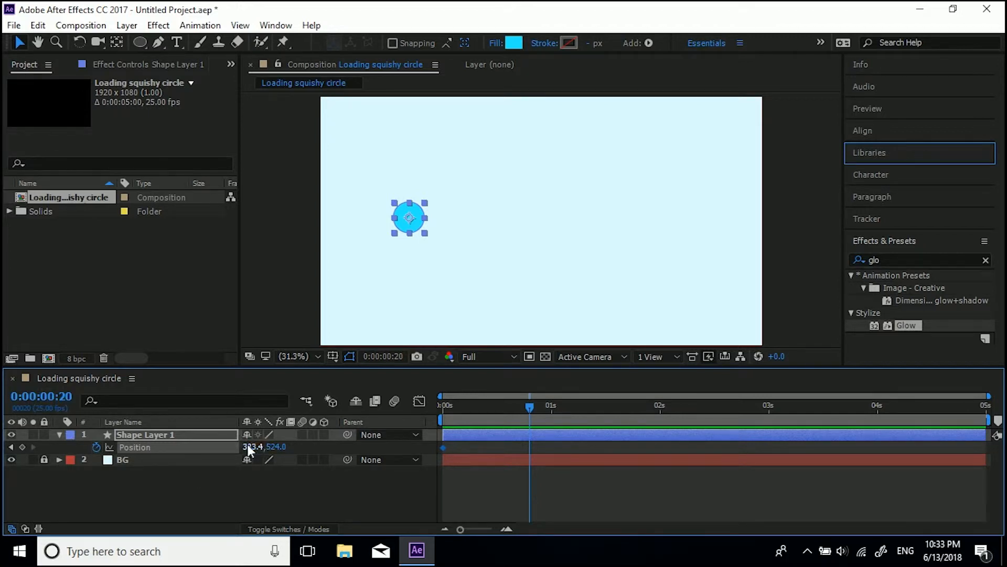
pyautogui.moveTo(248, 450); pyautogui.dragTo(1003, 343)
# Step: Copy the first Position keyframe and paste it at 0:00:01:15 so the circle returns to its start
pyautogui.hotkey('shift', 'pagedown')
pyautogui.hotkey('shift', 'pagedown')
pyautogui.click(444, 448)
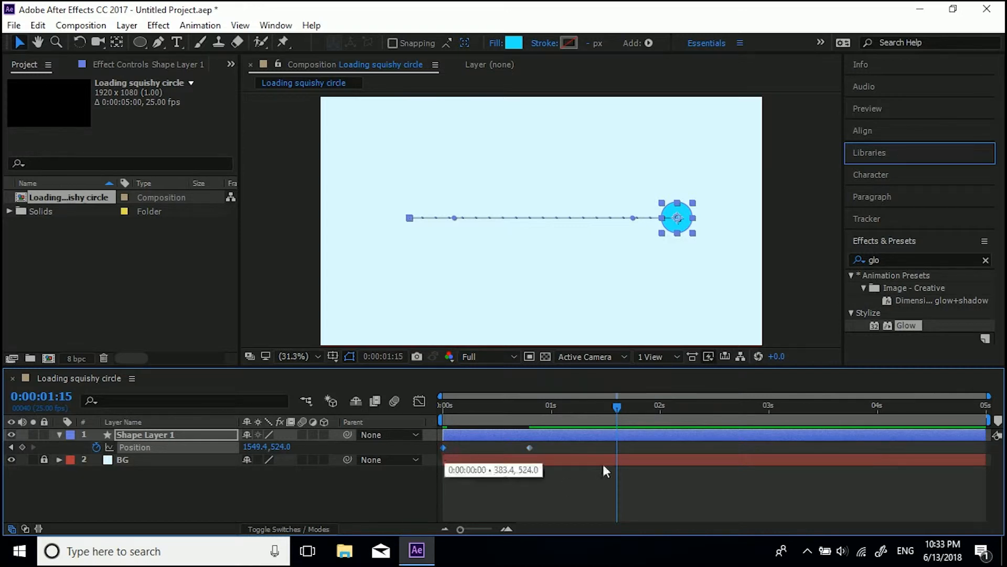
pyautogui.hotkey('ctrl', 'c')
pyautogui.hotkey('ctrl', 'v')
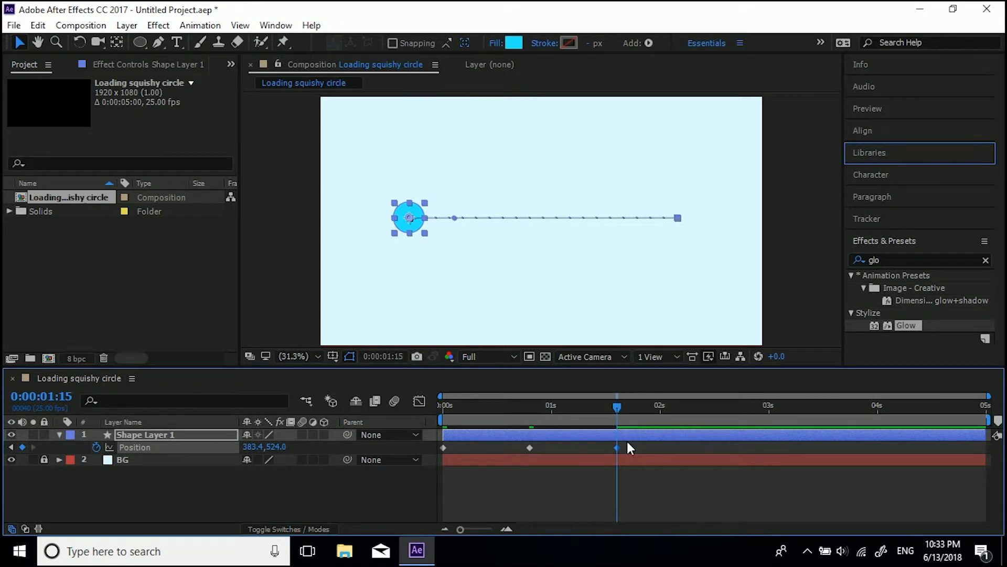
# Step: Set the work area end at 0:00:01:15 and preview the back-and-forth motion
pyautogui.press('n')
pyautogui.press('space')
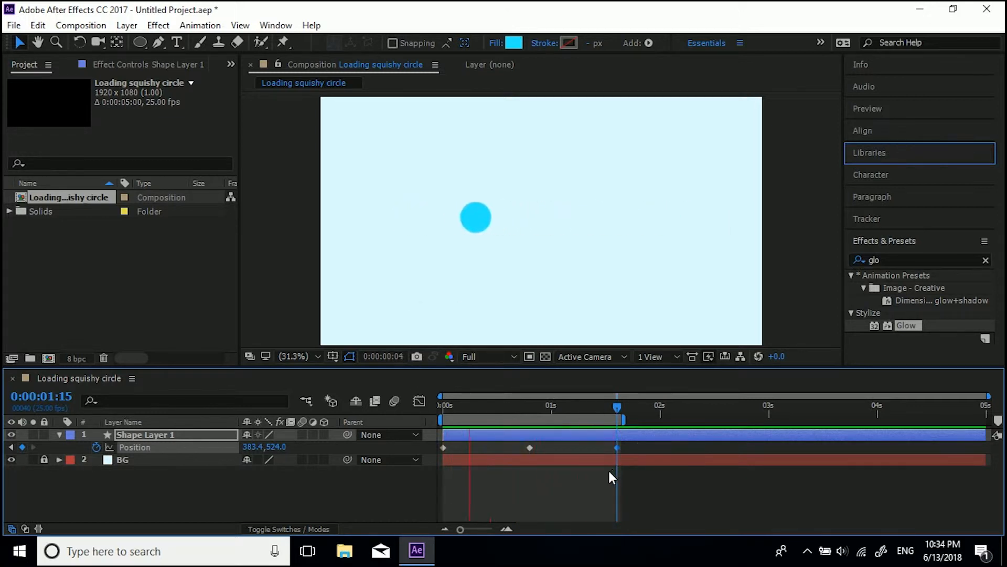
pyautogui.press('space')
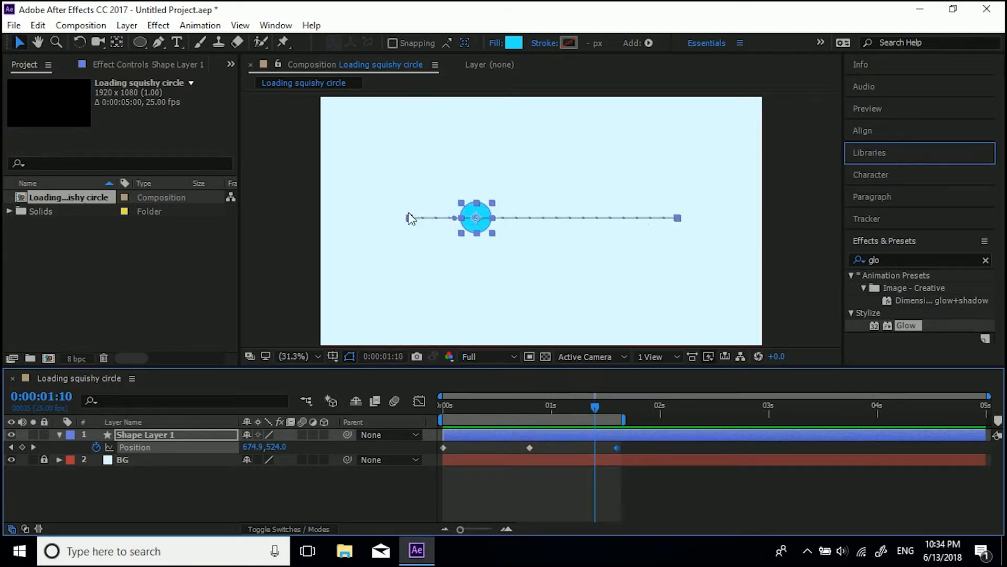
# Step: Select all Position keyframes and open the Graph Editor in speed graph mode
pyautogui.click(639, 439)
pyautogui.moveTo(635, 444); pyautogui.dragTo(436, 452)
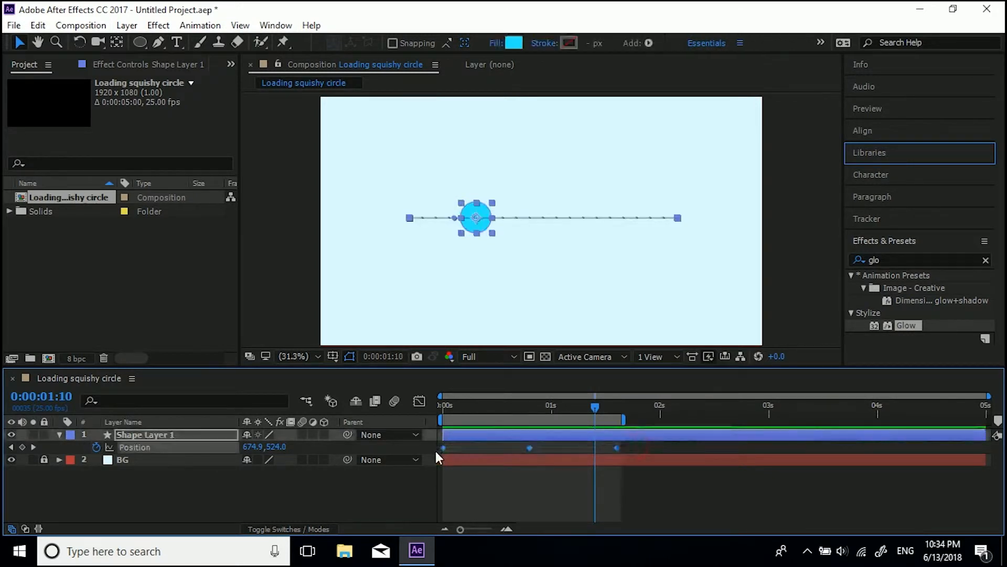
pyautogui.click(420, 401)
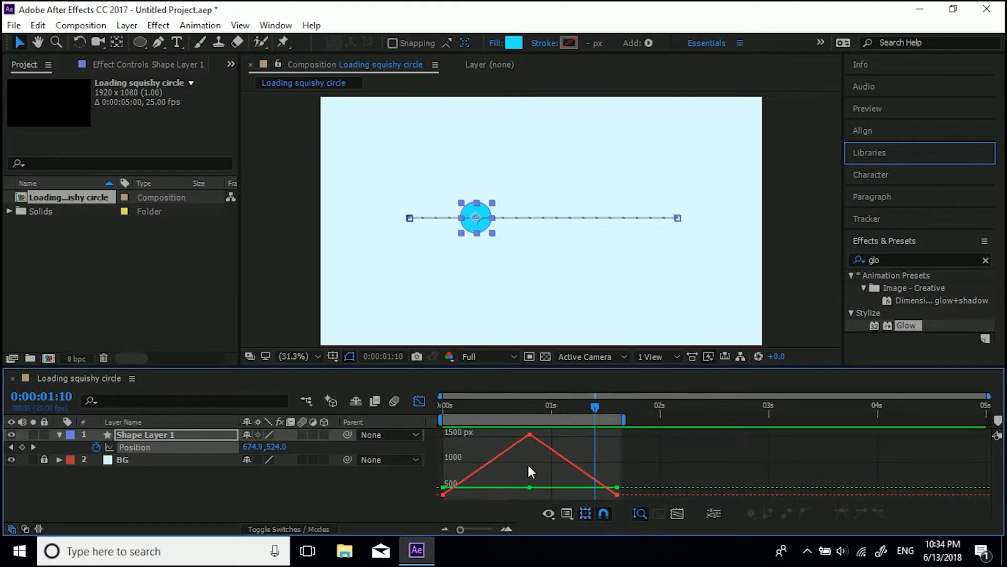
pyautogui.rightClick(527, 464)
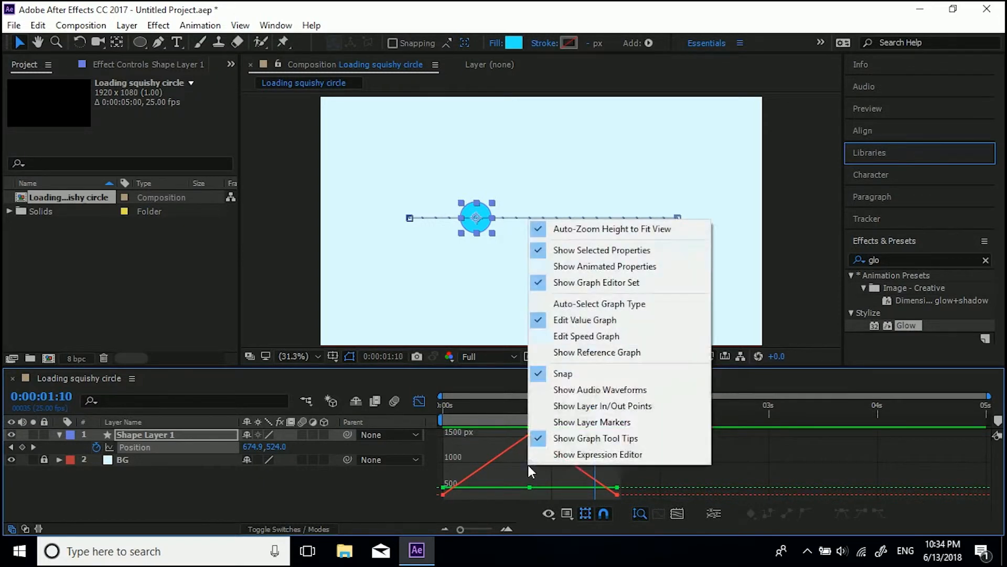
pyautogui.click(579, 338)
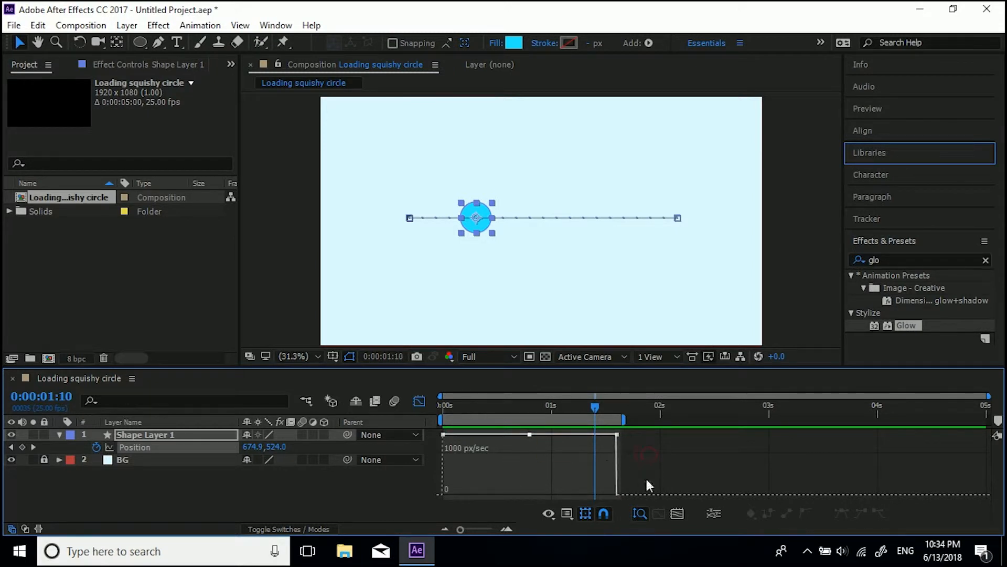
# Step: Select all keyframes in the speed graph, fit them to view, and apply Easy Ease
pyautogui.moveTo(655, 433); pyautogui.dragTo(433, 482)
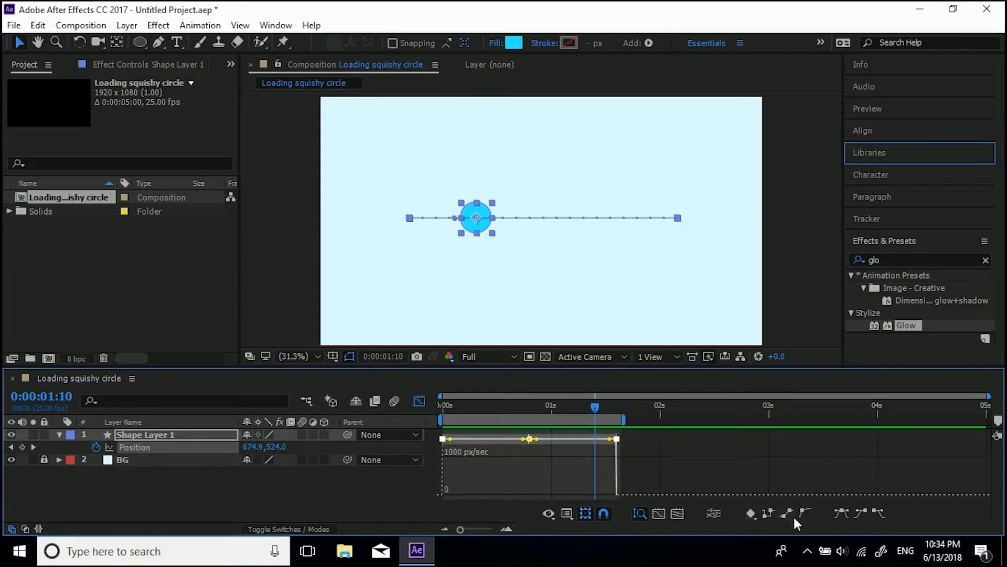
pyautogui.click(659, 512)
pyautogui.click(838, 513)
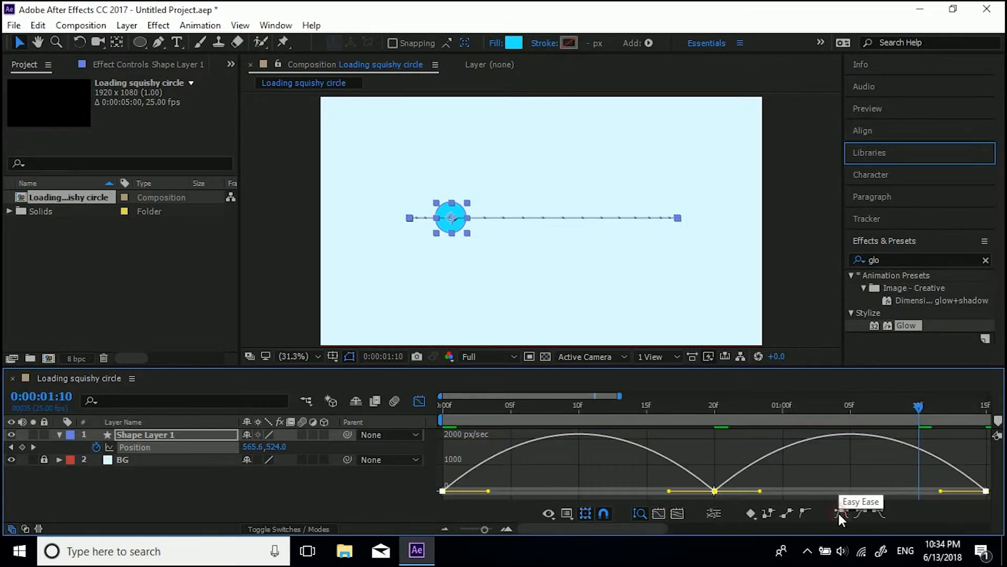
# Step: Enlarge the timeline and preview the eased animation
pyautogui.moveTo(506, 368); pyautogui.dragTo(496, 348)
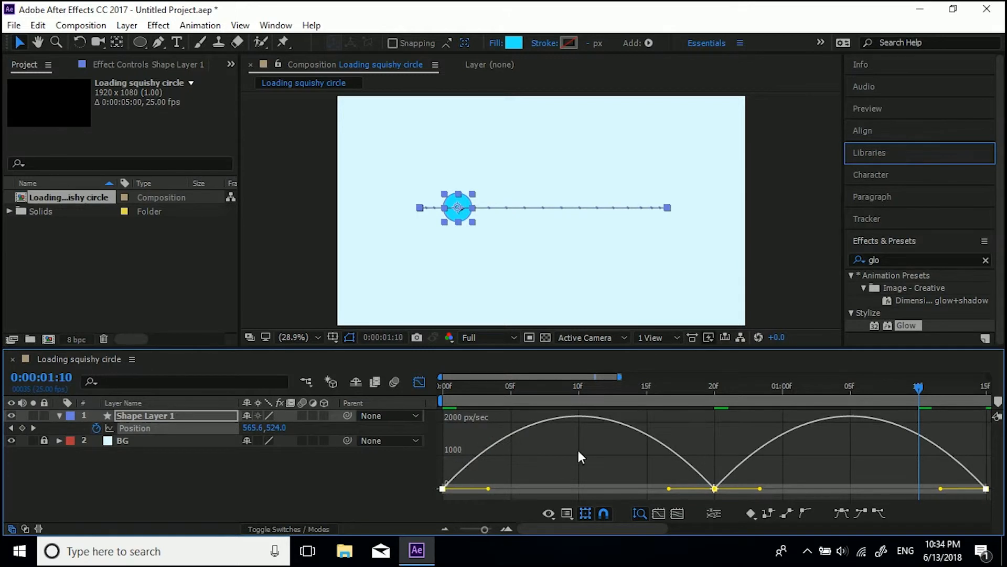
pyautogui.press('space')
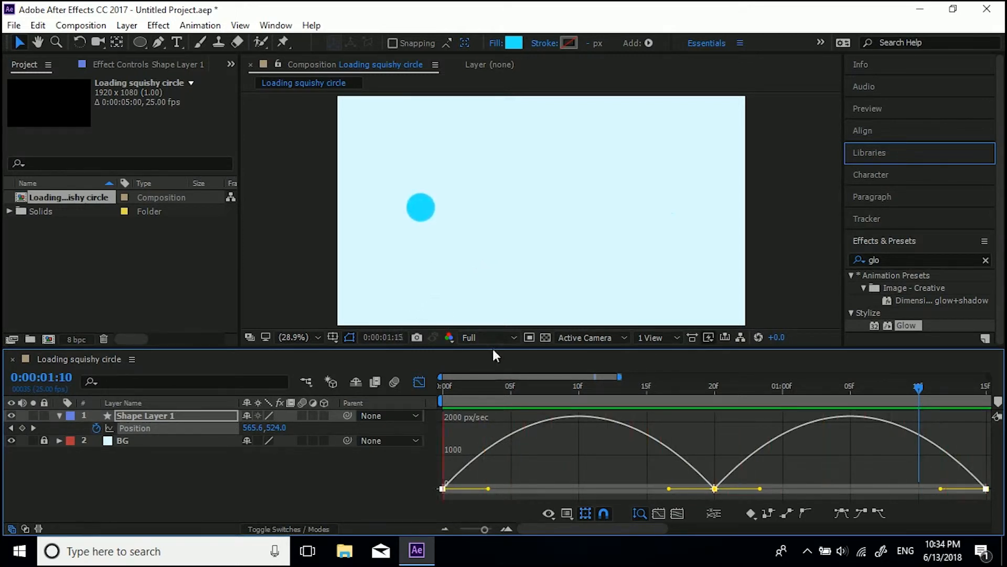
pyautogui.press('space')
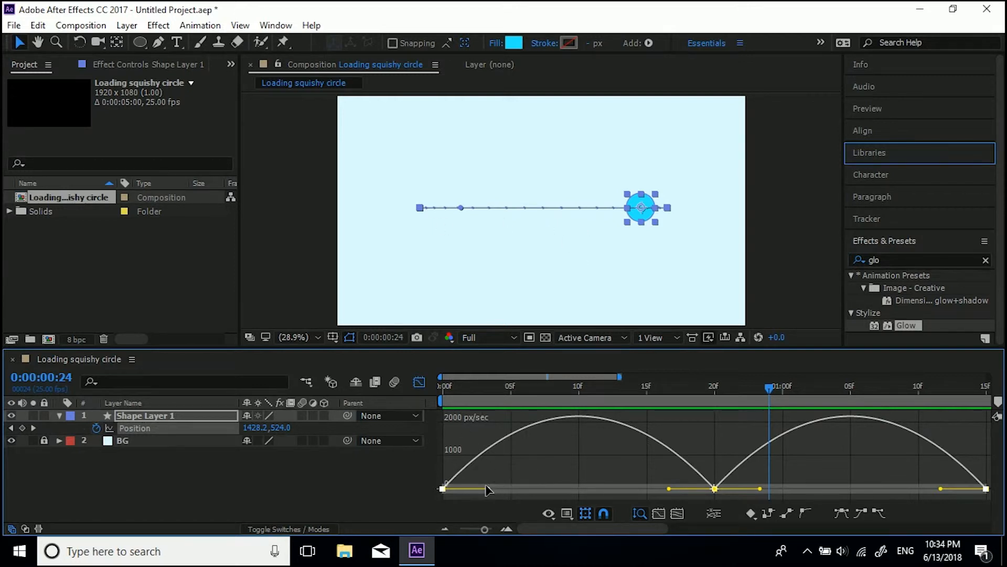
# Step: Lengthen the influence handles around the first speed peak to make it sharper
pyautogui.moveTo(488, 489); pyautogui.dragTo(497, 488)
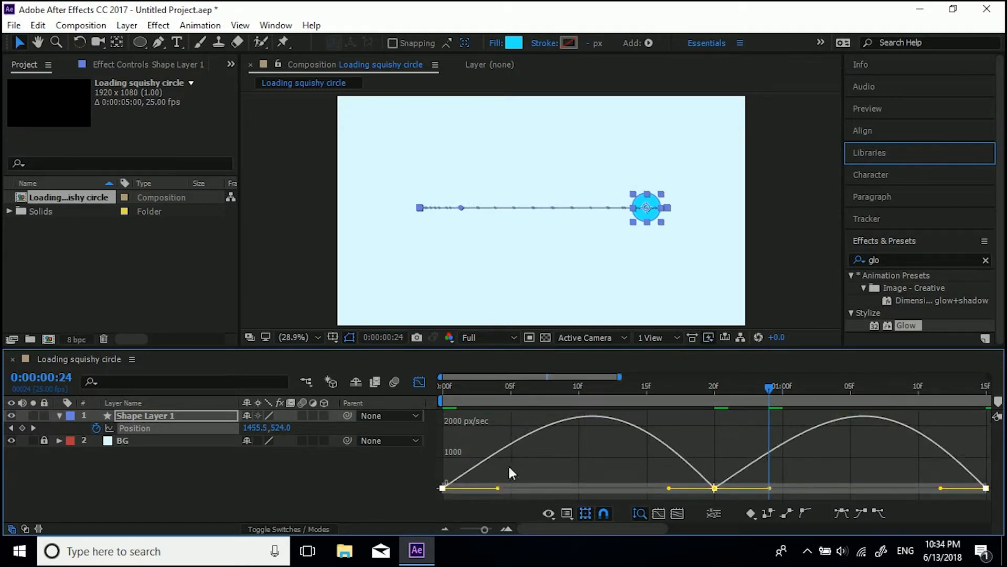
pyautogui.hotkey('ctrl', 'z')
pyautogui.click(528, 463)
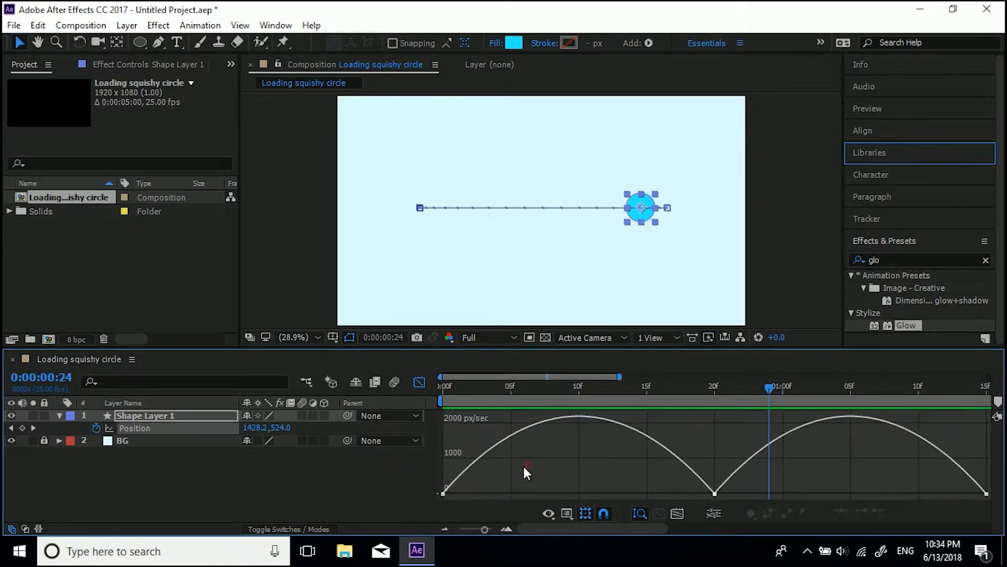
pyautogui.click(444, 493)
pyautogui.moveTo(488, 493); pyautogui.dragTo(522, 494)
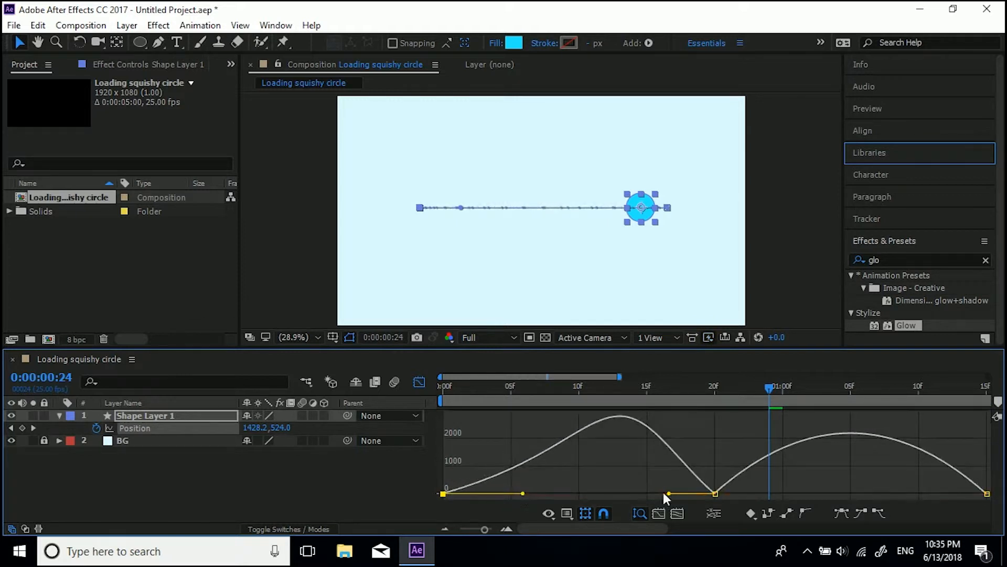
pyautogui.moveTo(669, 494); pyautogui.dragTo(630, 493)
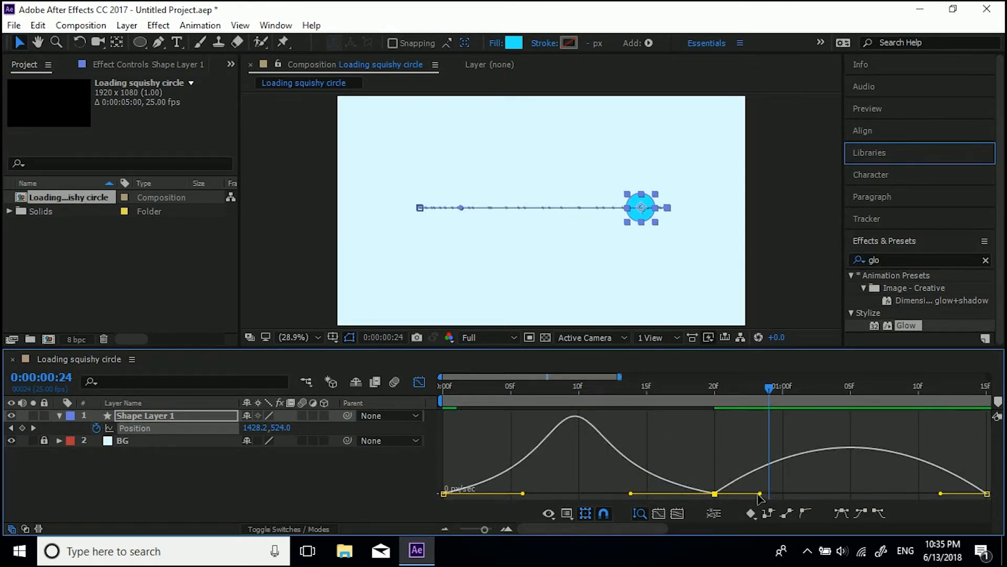
# Step: Lengthen the influence handles around the second speed peak and preview the motion
pyautogui.moveTo(759, 494); pyautogui.dragTo(796, 493)
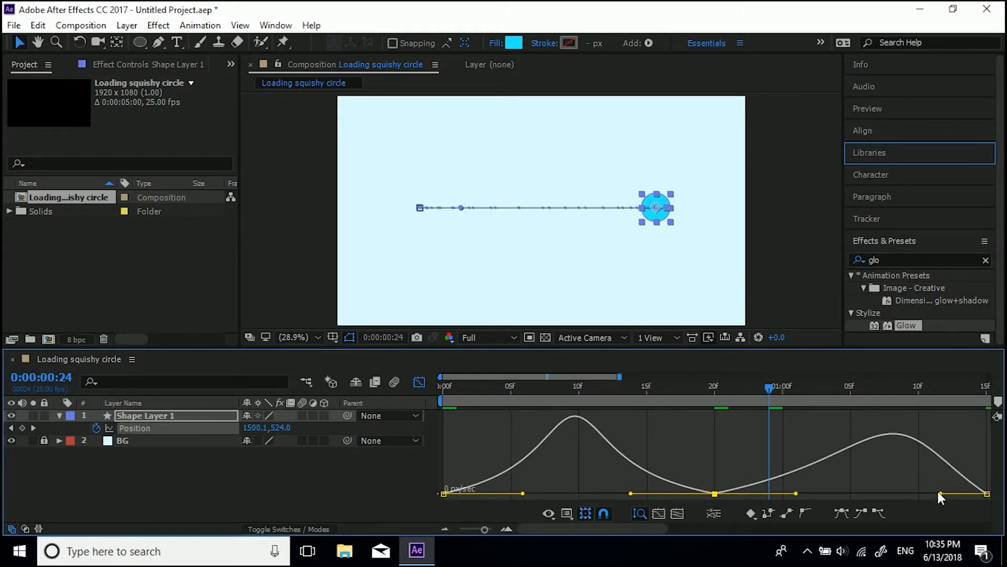
pyautogui.moveTo(940, 493); pyautogui.dragTo(906, 493)
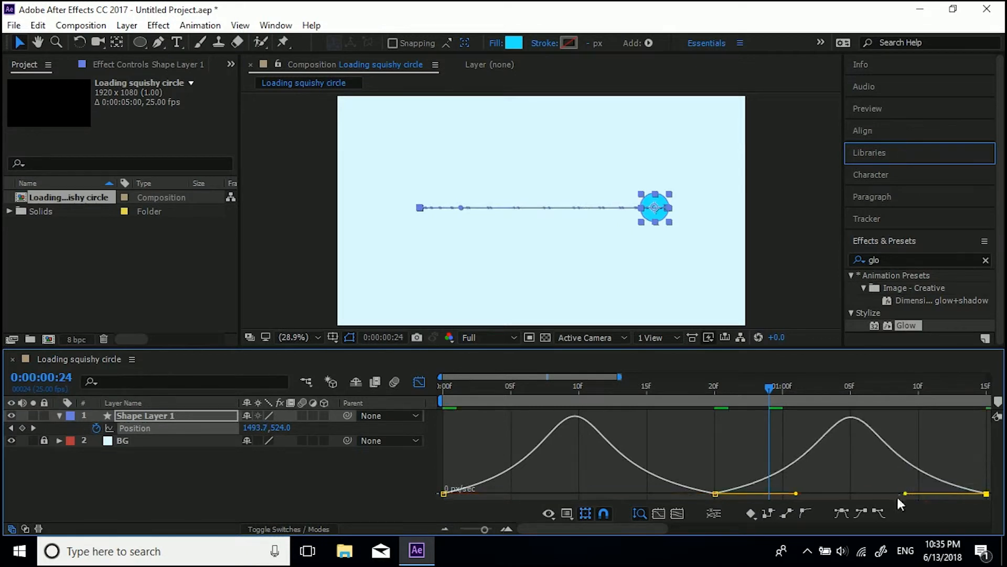
pyautogui.press('space')
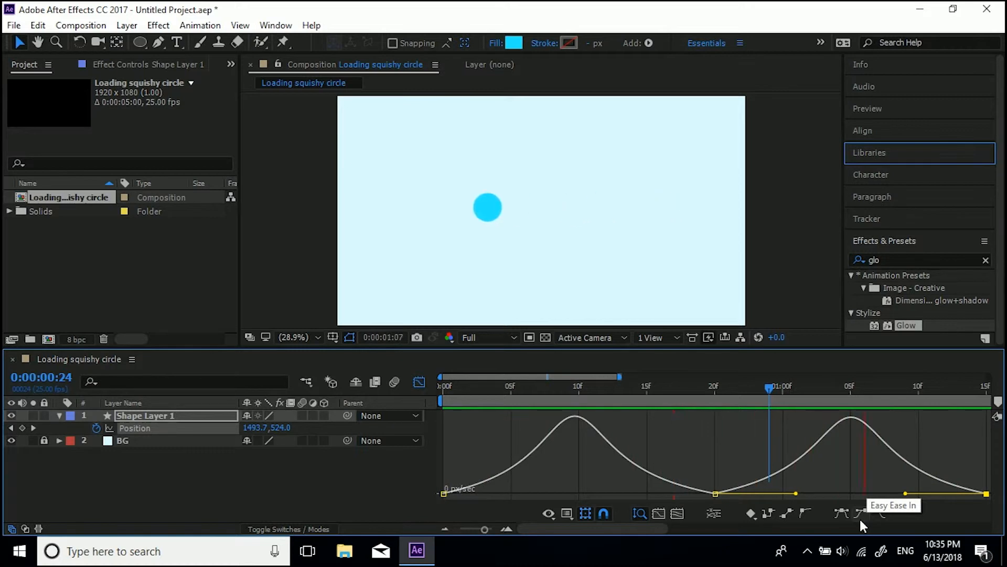
pyautogui.press('space')
# Step: Fine-tune the influence handles on all Position keyframes so both speed peaks match, then preview
pyautogui.moveTo(446, 493); pyautogui.dragTo(530, 493)
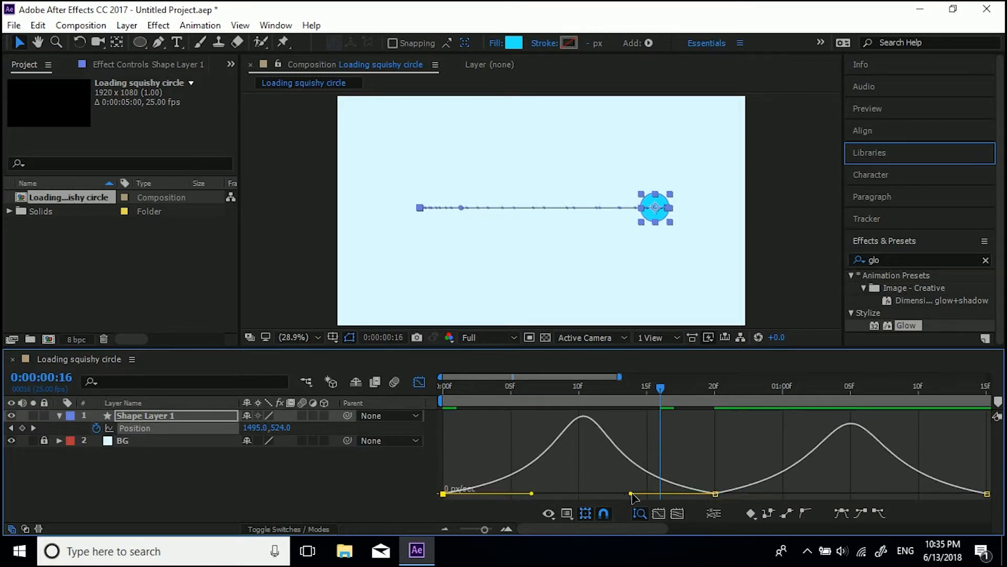
pyautogui.moveTo(631, 493); pyautogui.dragTo(622, 493)
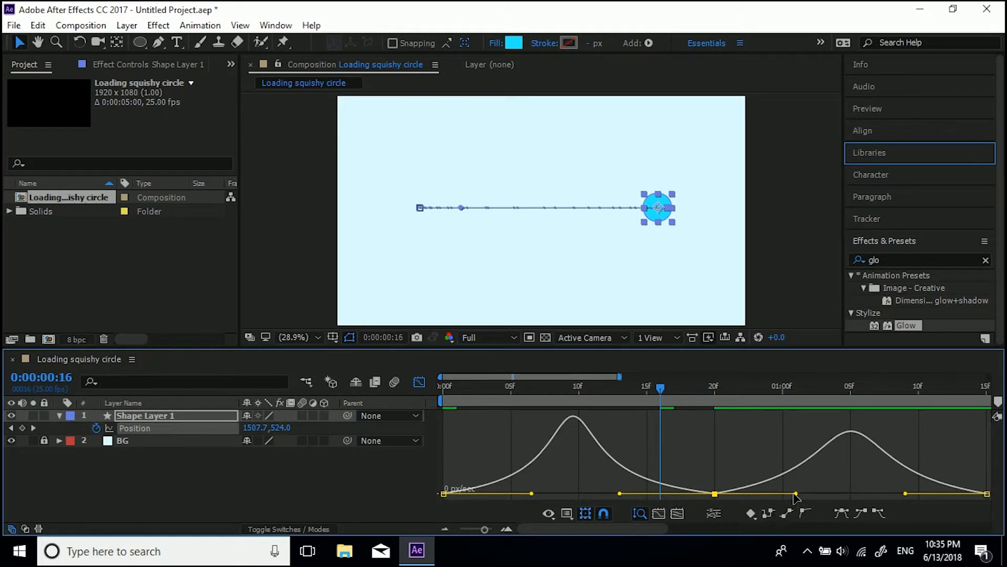
pyautogui.moveTo(795, 493); pyautogui.dragTo(807, 495)
pyautogui.moveTo(905, 494); pyautogui.dragTo(895, 492)
pyautogui.press('space')
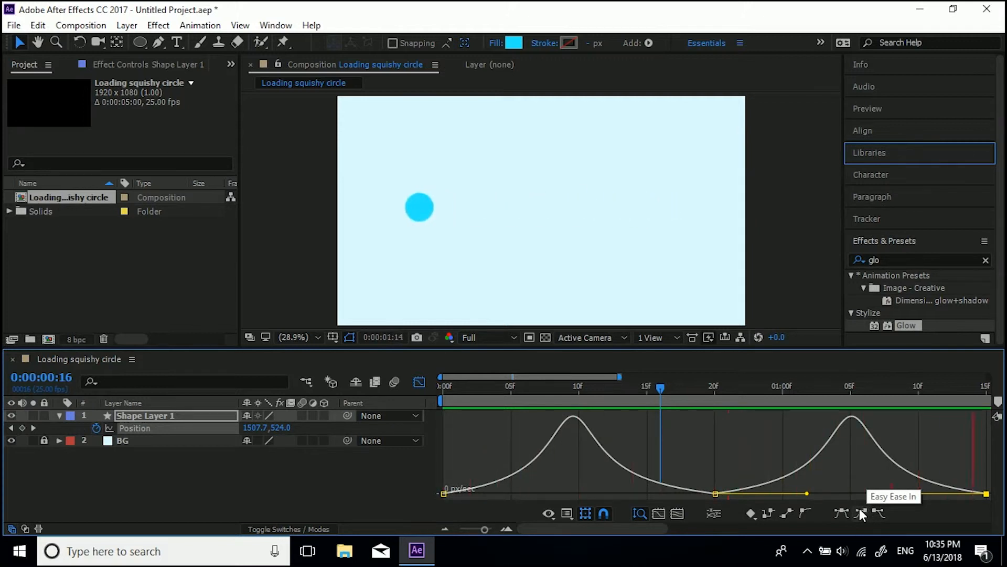
pyautogui.press('space')
# Step: Close the Graph Editor, show Scale alongside Position, and set a Scale keyframe at the start
pyautogui.click(427, 382)
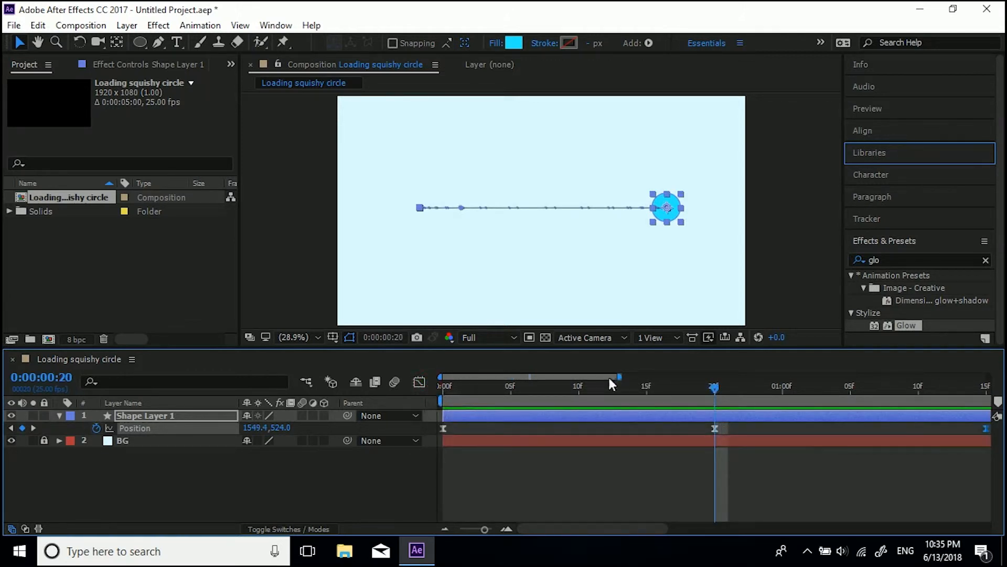
pyautogui.moveTo(620, 376); pyautogui.dragTo(758, 377)
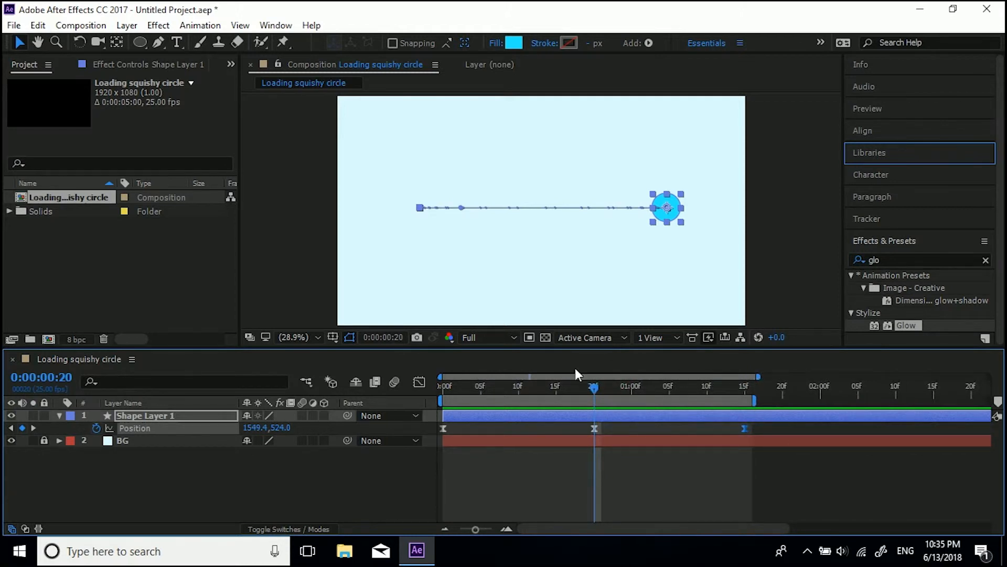
pyautogui.click(444, 386)
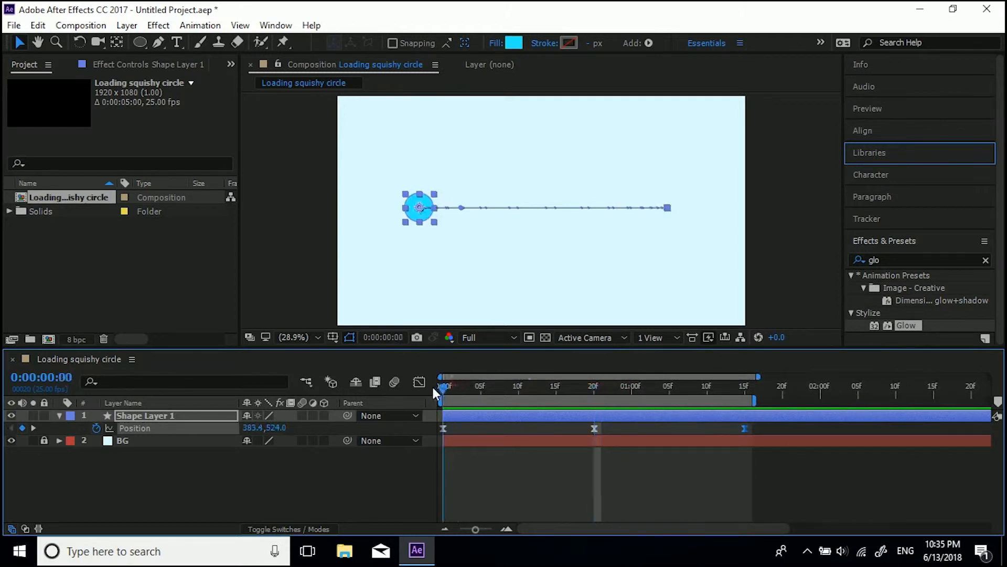
pyautogui.click(127, 416)
pyautogui.press('s')
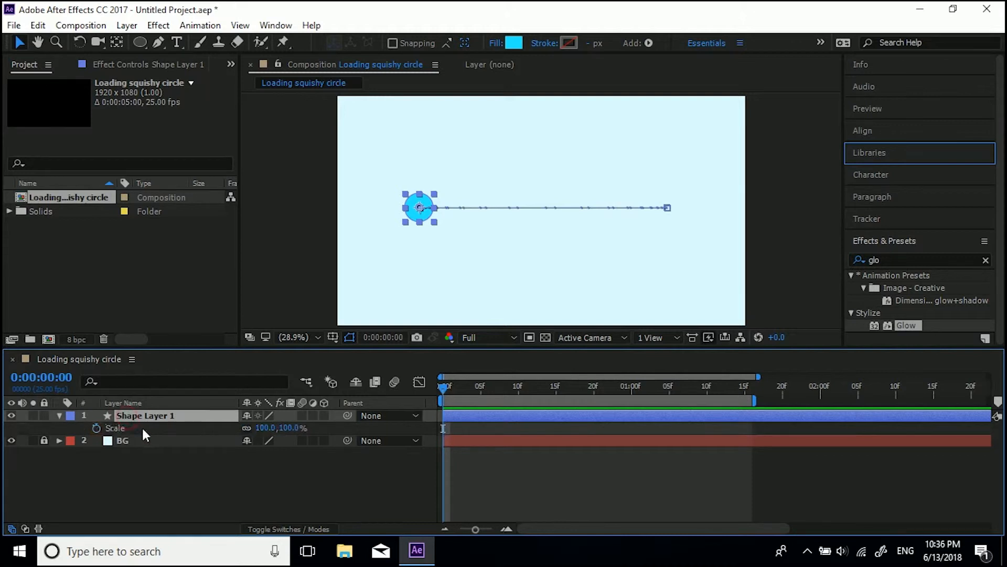
pyautogui.hotkey('shift', 'p')
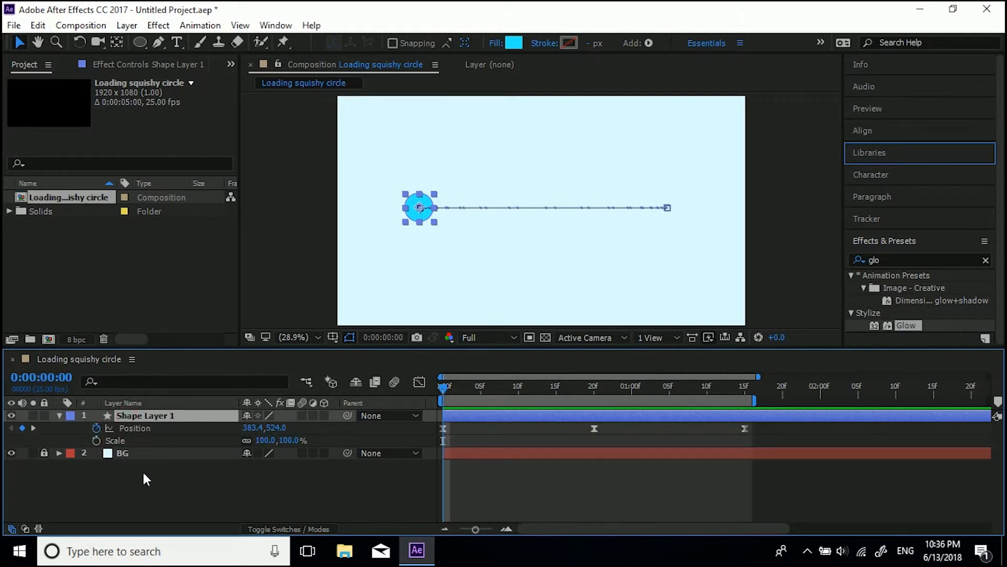
pyautogui.click(96, 441)
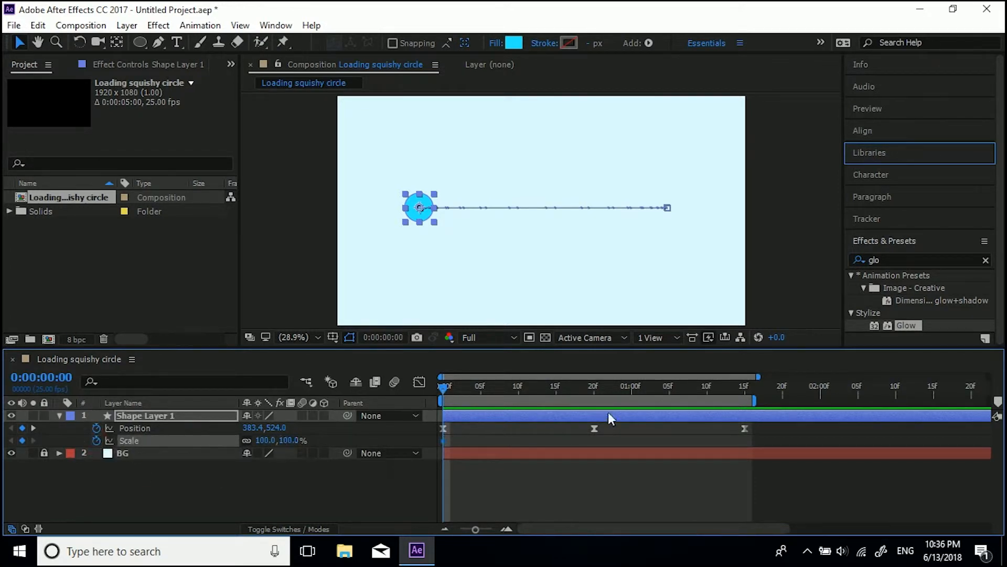
# Step: Add Scale keyframes at 0:00:00:20 and 0:00:01:15
pyautogui.click(595, 386)
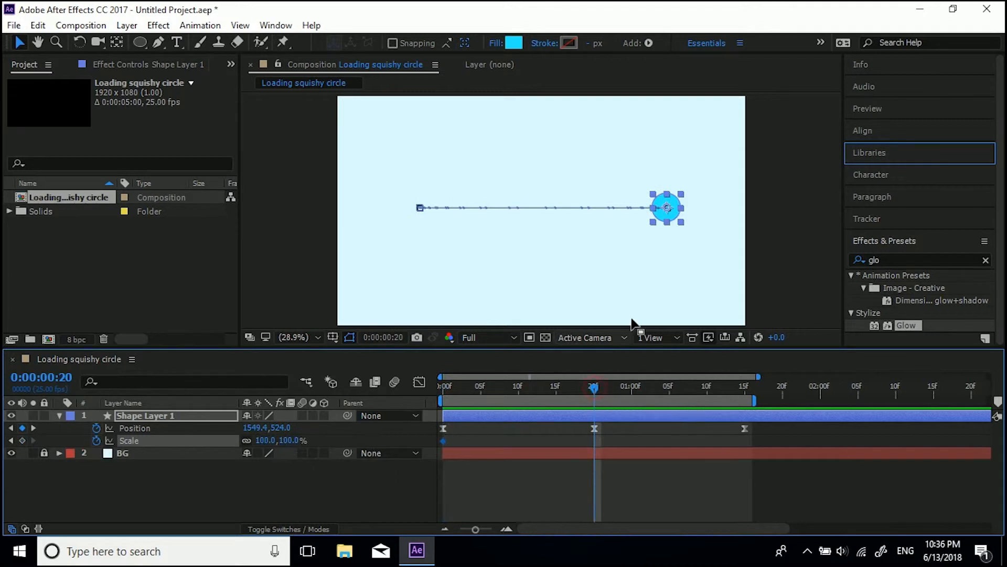
pyautogui.click(22, 441)
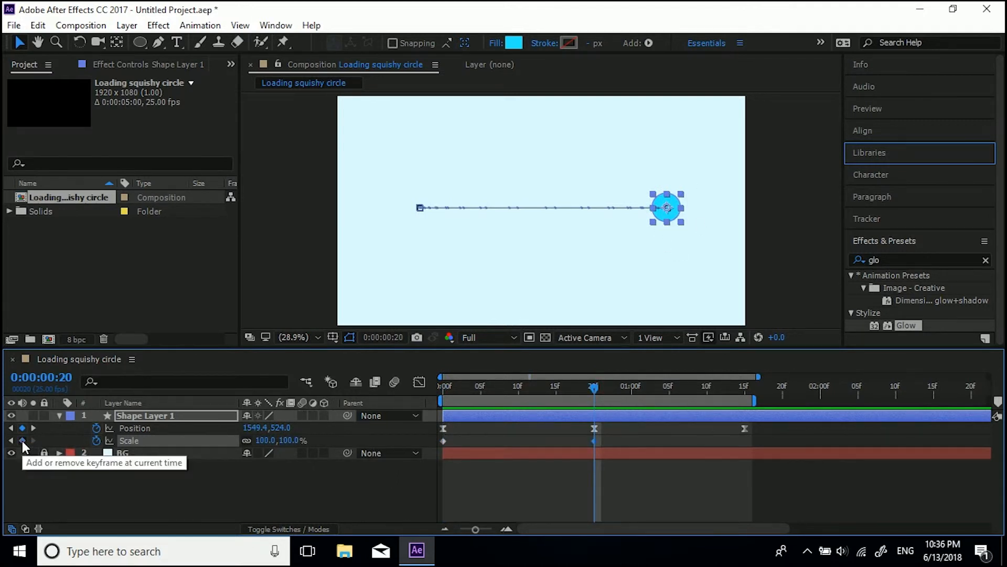
pyautogui.click(745, 385)
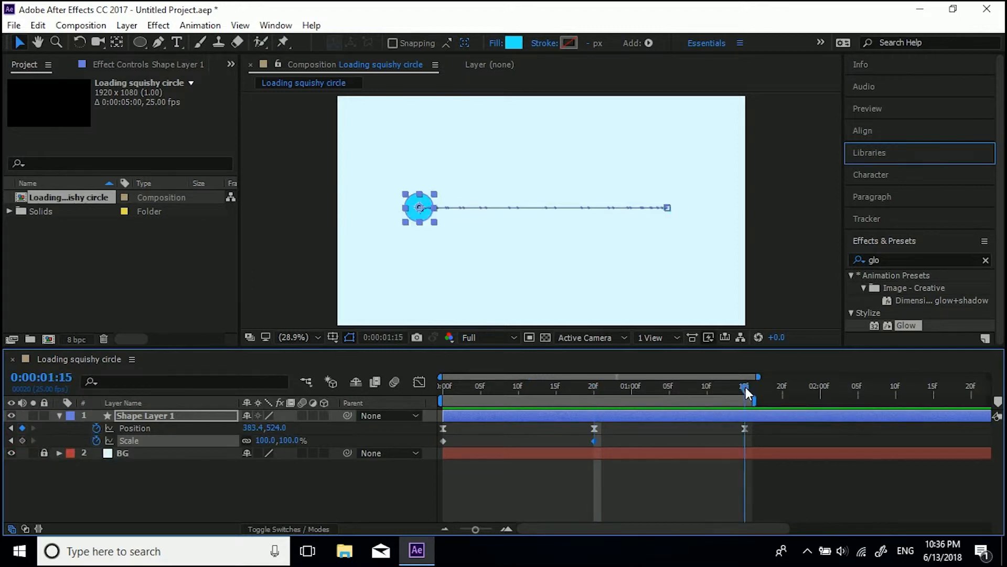
pyautogui.click(22, 440)
# Step: At 0:00:00:10, unlink Scale proportions and stretch the circle to 263, 29 %
pyautogui.moveTo(455, 385); pyautogui.dragTo(443, 388)
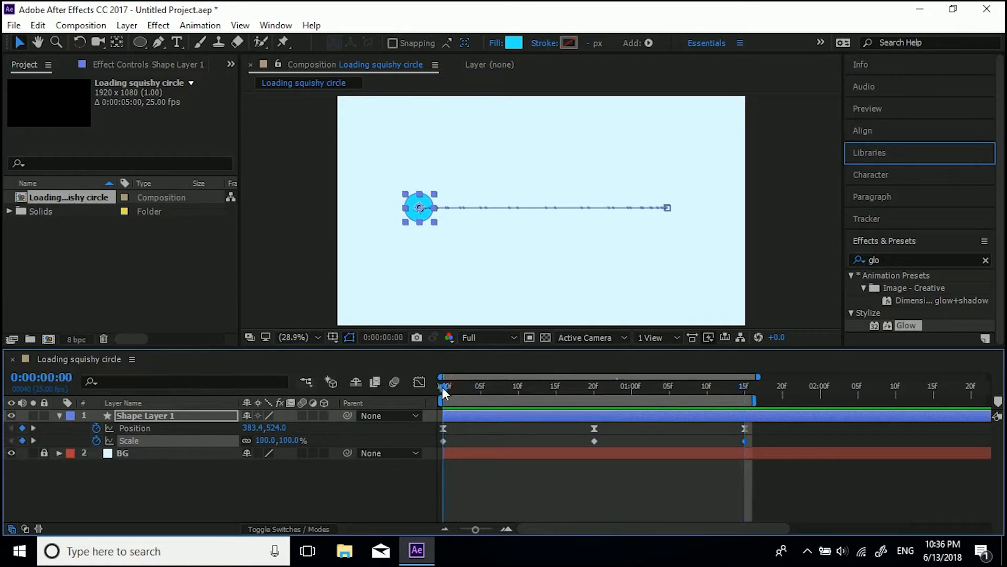
pyautogui.press('space')
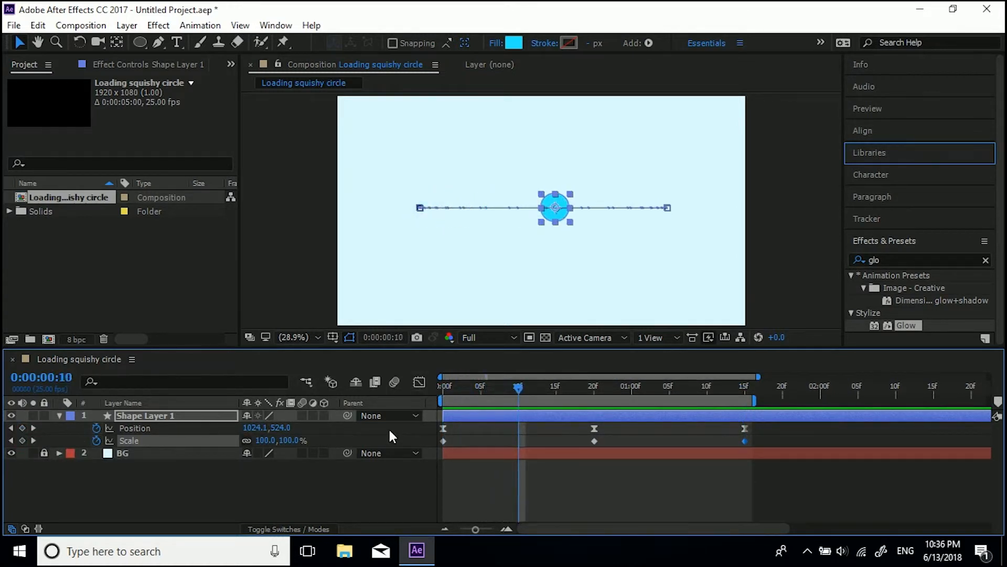
pyautogui.moveTo(262, 441); pyautogui.dragTo(244, 448)
pyautogui.hotkey('ctrl', 'z')
pyautogui.click(247, 440)
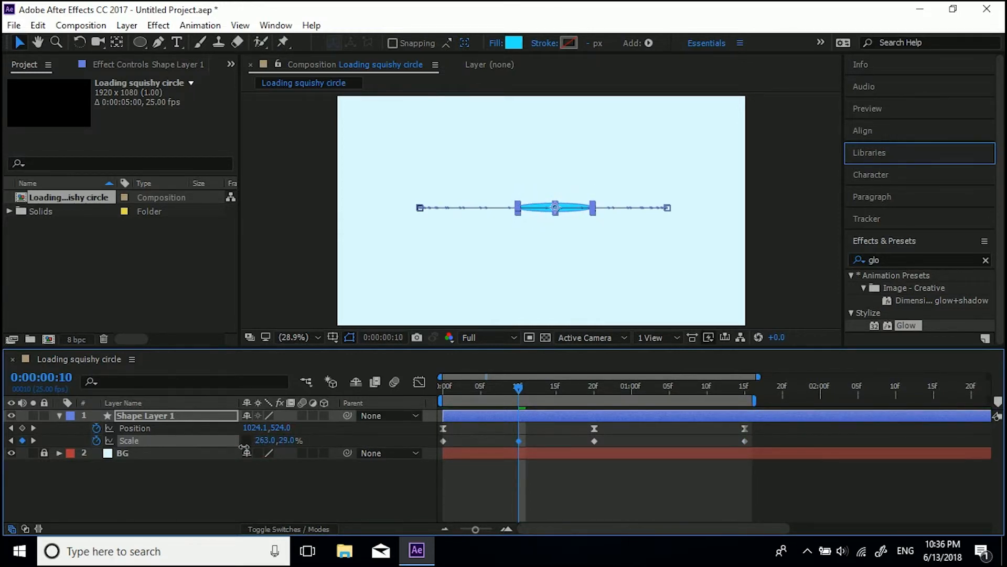
# Step: Copy the stretched Scale keyframe from 0:00:00:10 to 0:00:01:05, then preview the animation
pyautogui.moveTo(626, 388); pyautogui.dragTo(666, 389)
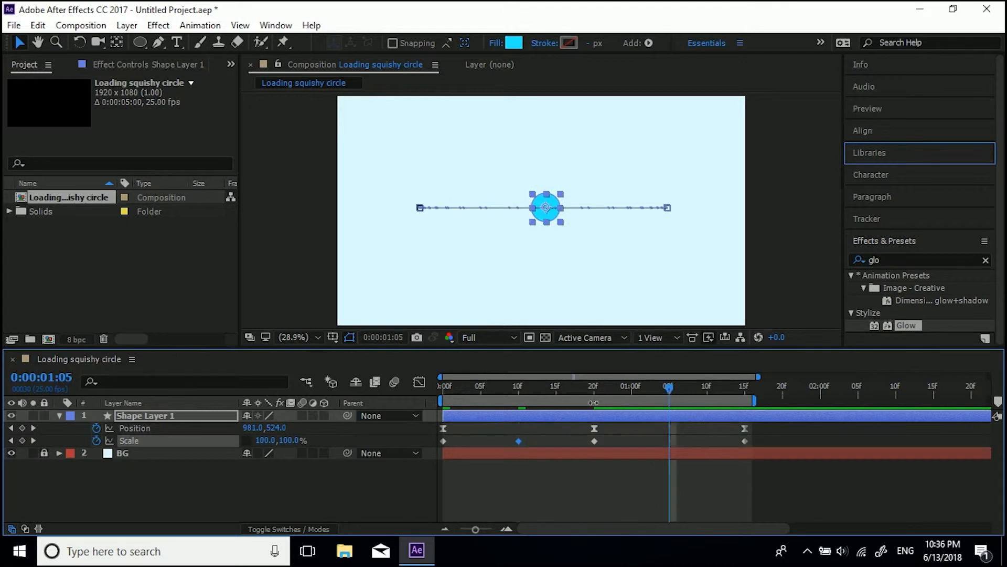
pyautogui.hotkey('ctrl', 'c')
pyautogui.hotkey('ctrl', 'v')
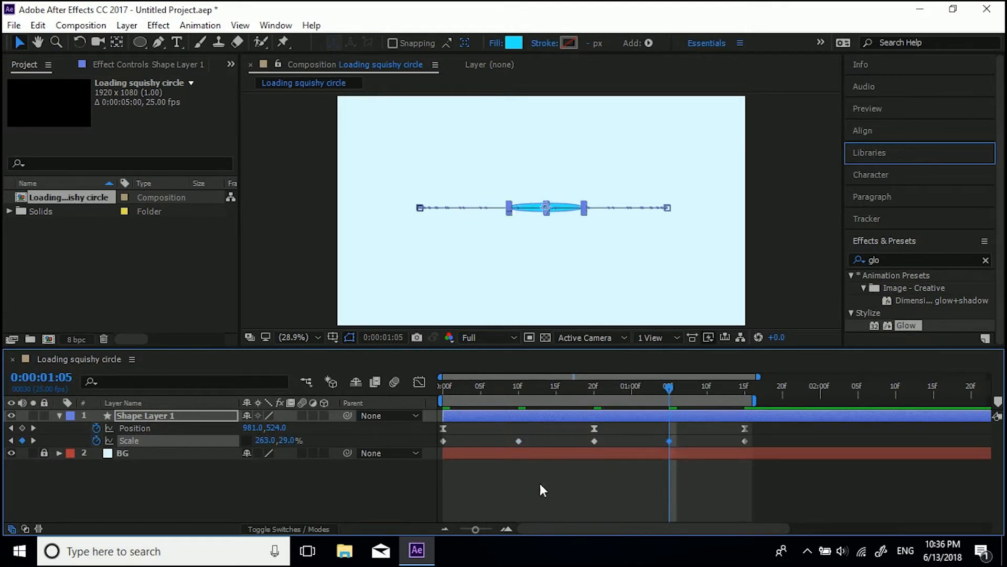
pyautogui.click(399, 486)
pyautogui.press('space')
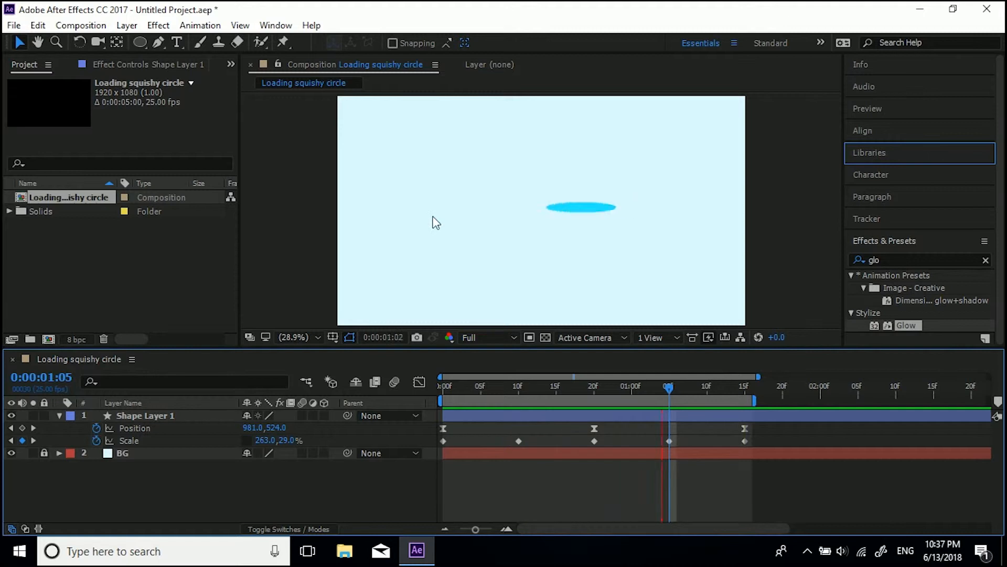
# Step: Move the first Scale keyframe to 0:00:00:04
pyautogui.click(459, 386)
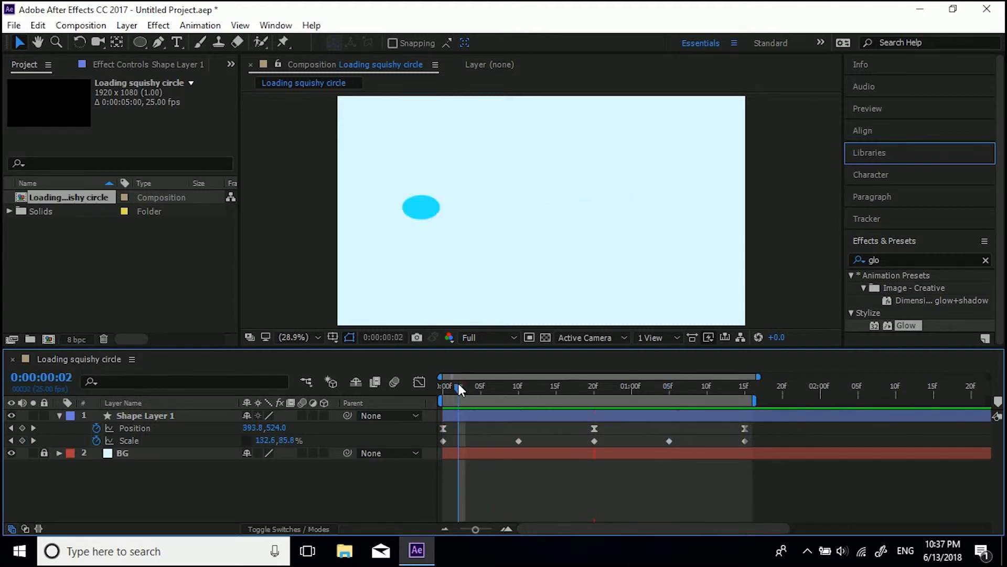
pyautogui.moveTo(457, 384)
pyautogui.mouseDown()
pyautogui.moveTo(445, 382)
pyautogui.moveTo(467, 379)
pyautogui.moveTo(439, 379)
pyautogui.moveTo(465, 376)
pyautogui.mouseUp()
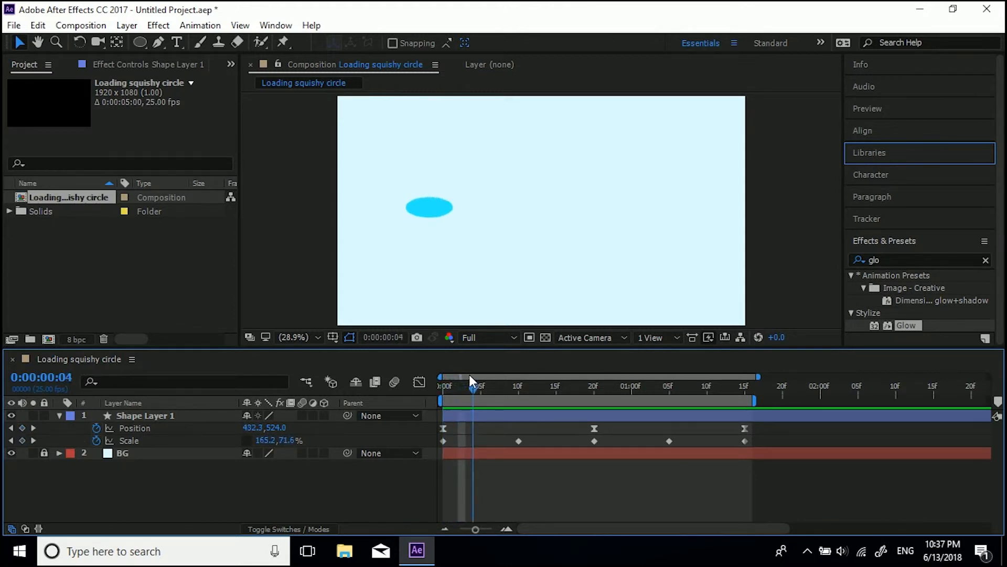
pyautogui.click(470, 375)
pyautogui.moveTo(444, 439); pyautogui.dragTo(471, 439)
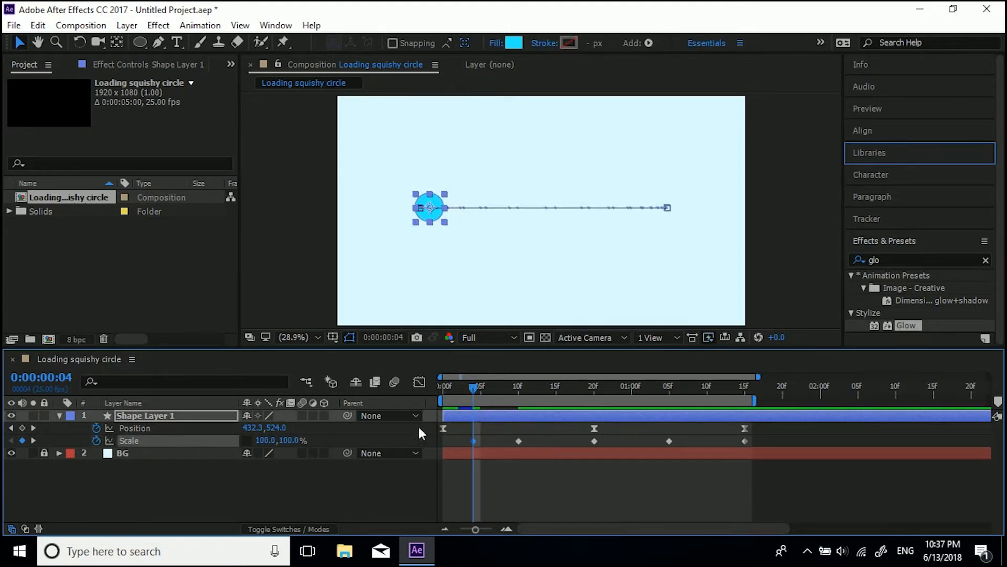
pyautogui.press('pageup')
pyautogui.press('pageup')
pyautogui.press('pageup')
pyautogui.press('pageup')
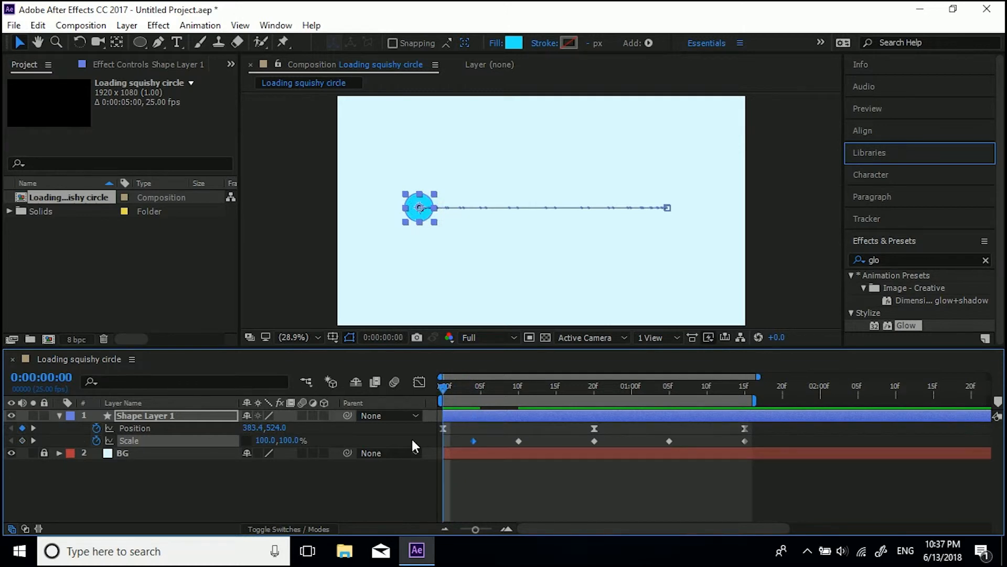
# Step: Copy the Scale keyframe at 0:00:00:20 and paste it at 0:00:00:16
pyautogui.click(595, 388)
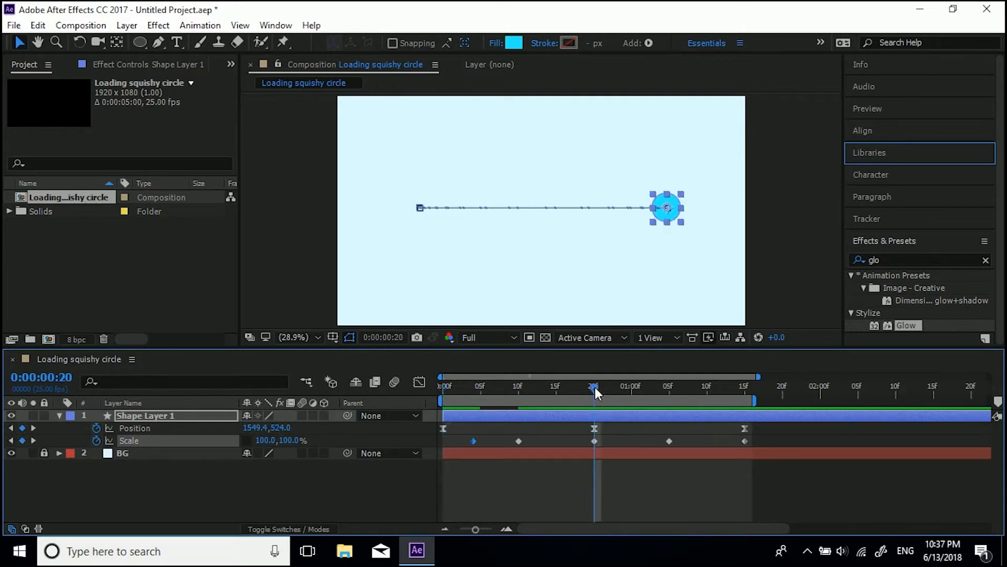
pyautogui.press('pageup')
pyautogui.press('pageup')
pyautogui.press('pageup')
pyautogui.press('pageup')
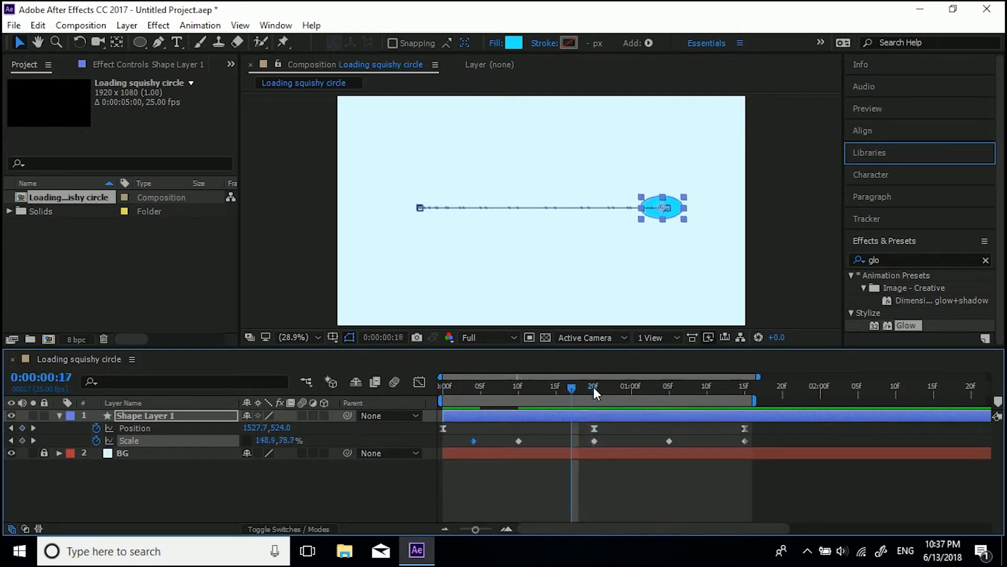
pyautogui.click(594, 440)
pyautogui.hotkey('ctrl', 'c')
pyautogui.hotkey('ctrl', 'v')
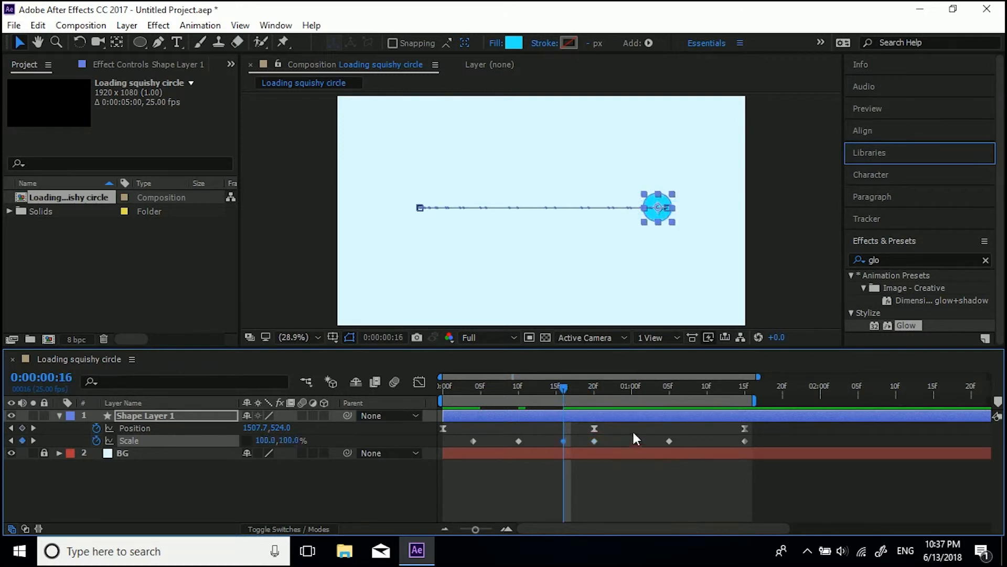
# Step: Paste the same round-scale keyframe at 0:00:00:24
pyautogui.click(593, 389)
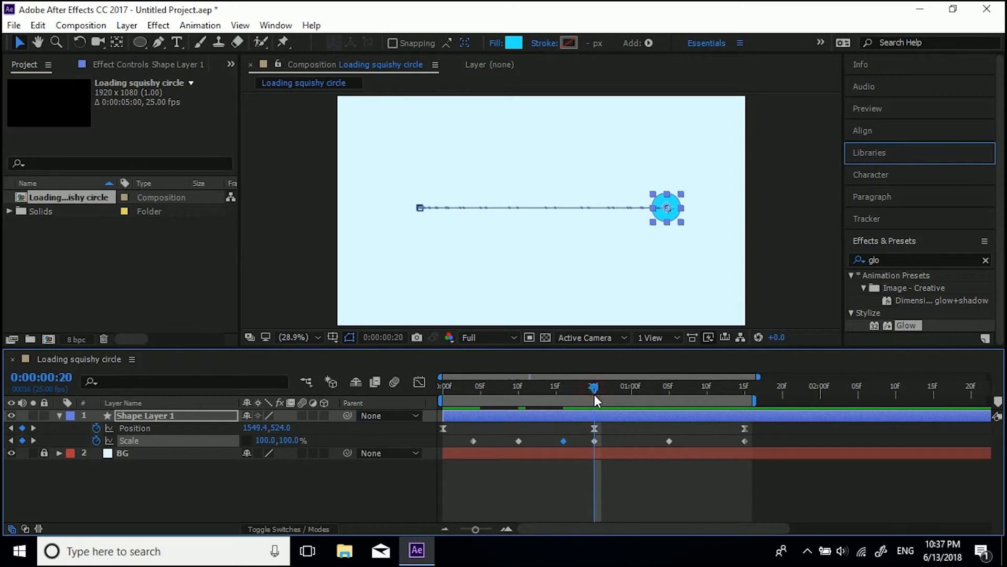
pyautogui.press('pagedown')
pyautogui.press('pagedown')
pyautogui.press('pagedown')
pyautogui.press('pagedown')
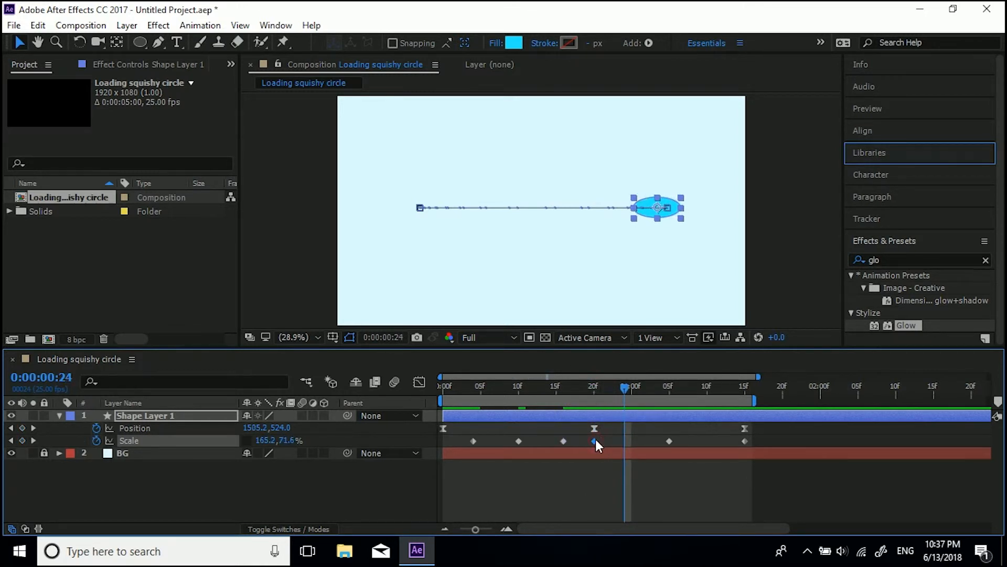
pyautogui.hotkey('ctrl', 'v')
# Step: Paste the round-scale keyframe again at 0:00:01:11 and preview the animation
pyautogui.click(745, 388)
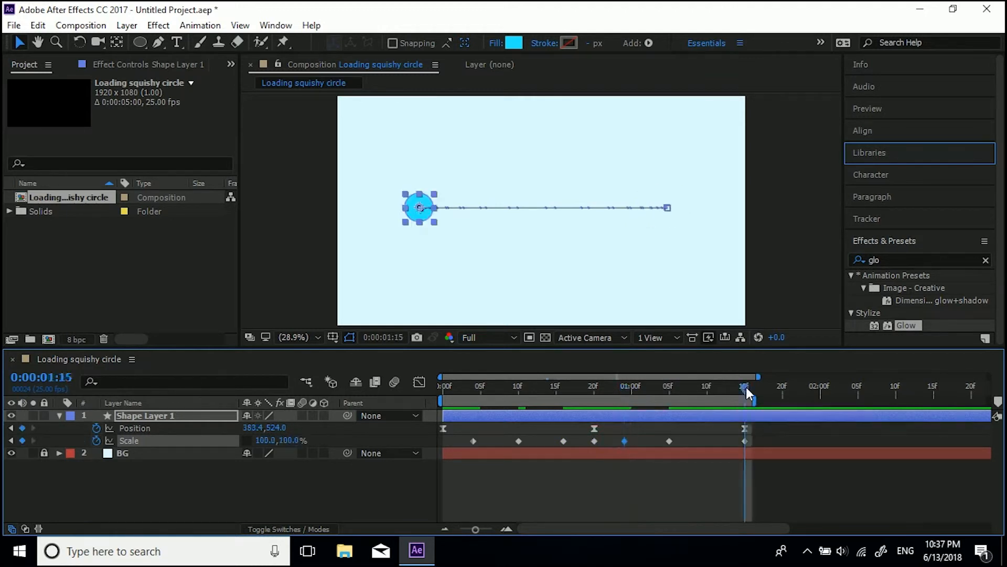
pyautogui.press('pageup')
pyautogui.press('pageup')
pyautogui.press('pageup')
pyautogui.press('pageup')
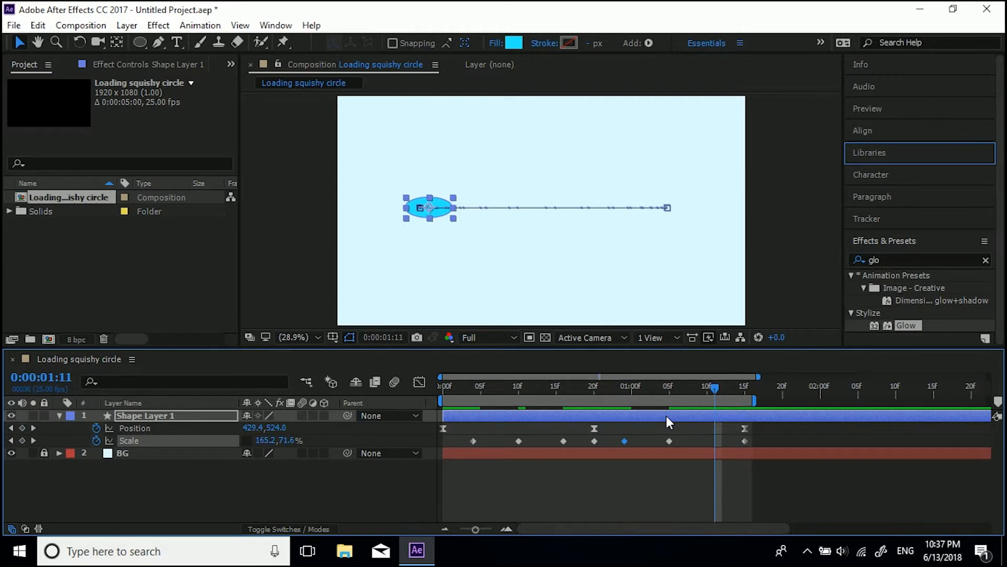
pyautogui.hotkey('ctrl', 'v')
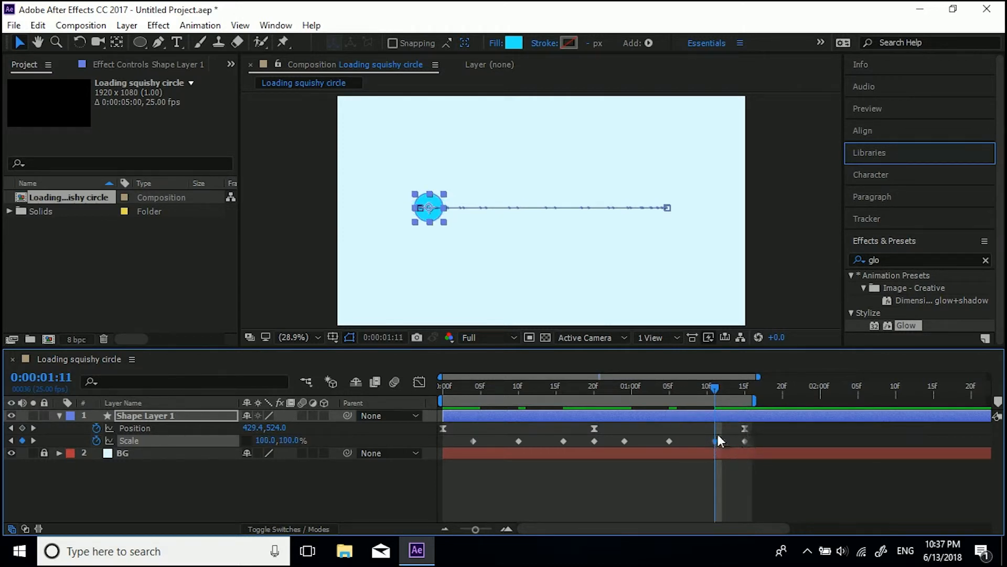
pyautogui.press('space')
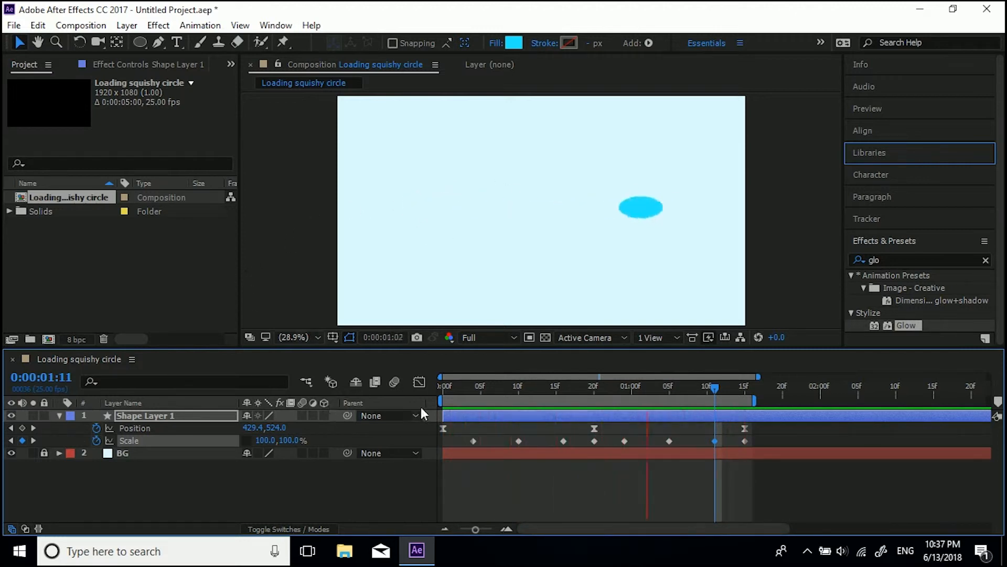
pyautogui.press('space')
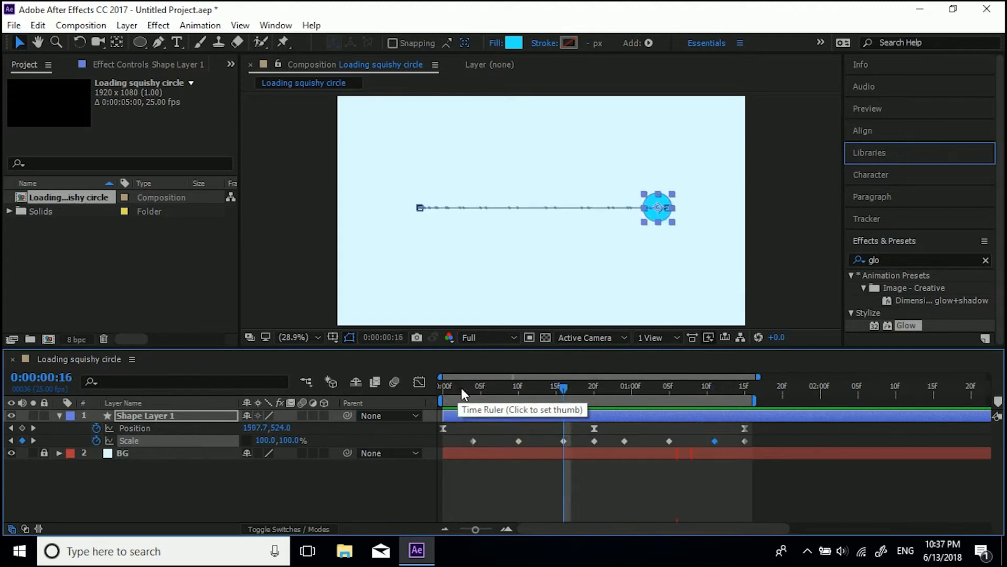
# Step: Select all Scale keyframes and apply Easy Ease to them
pyautogui.moveTo(465, 386); pyautogui.dragTo(443, 388)
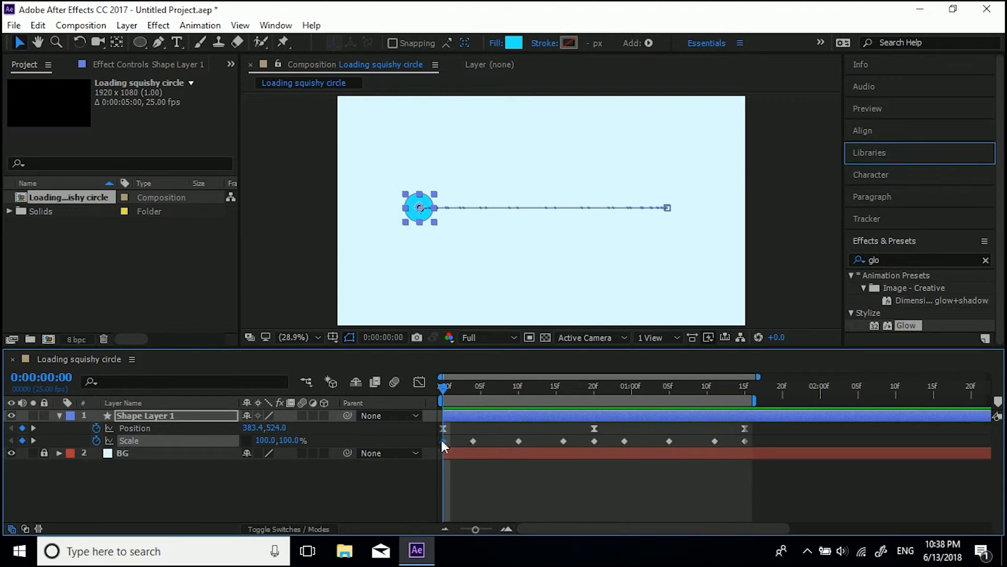
pyautogui.click(744, 385)
pyautogui.moveTo(745, 388); pyautogui.dragTo(716, 445)
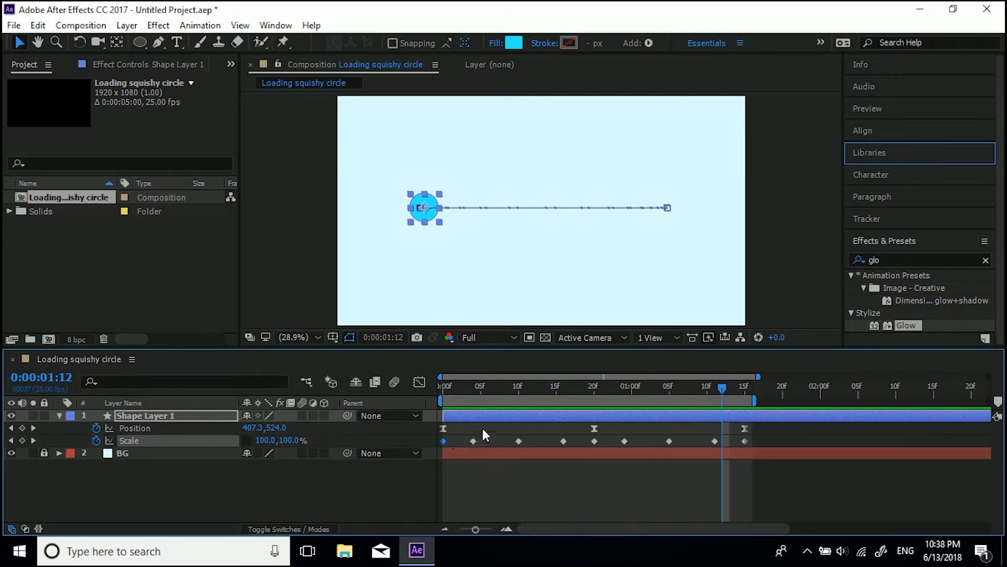
pyautogui.moveTo(473, 388); pyautogui.dragTo(556, 399)
pyautogui.moveTo(626, 386); pyautogui.dragTo(640, 403)
pyautogui.moveTo(771, 437); pyautogui.dragTo(439, 442)
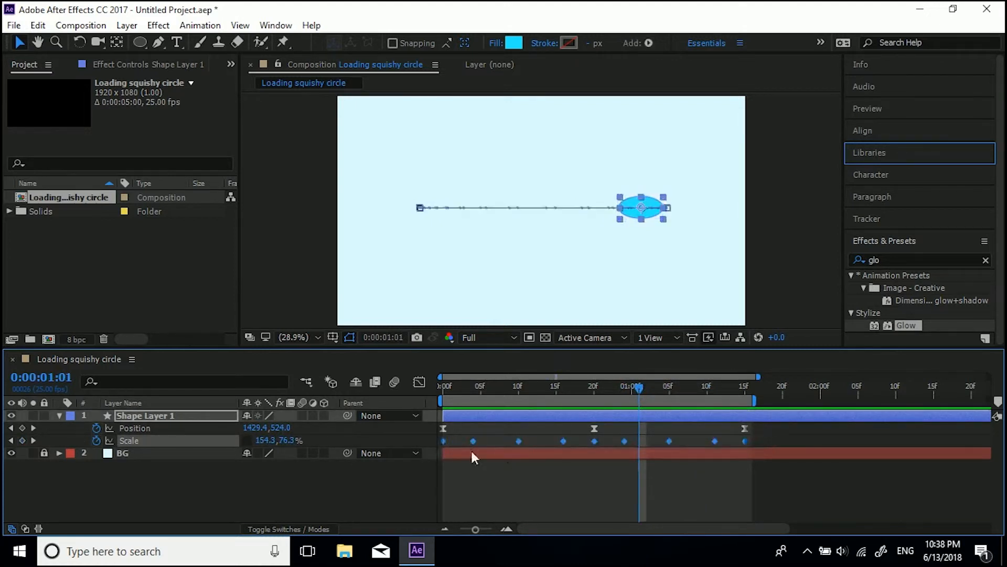
pyautogui.press('F9')
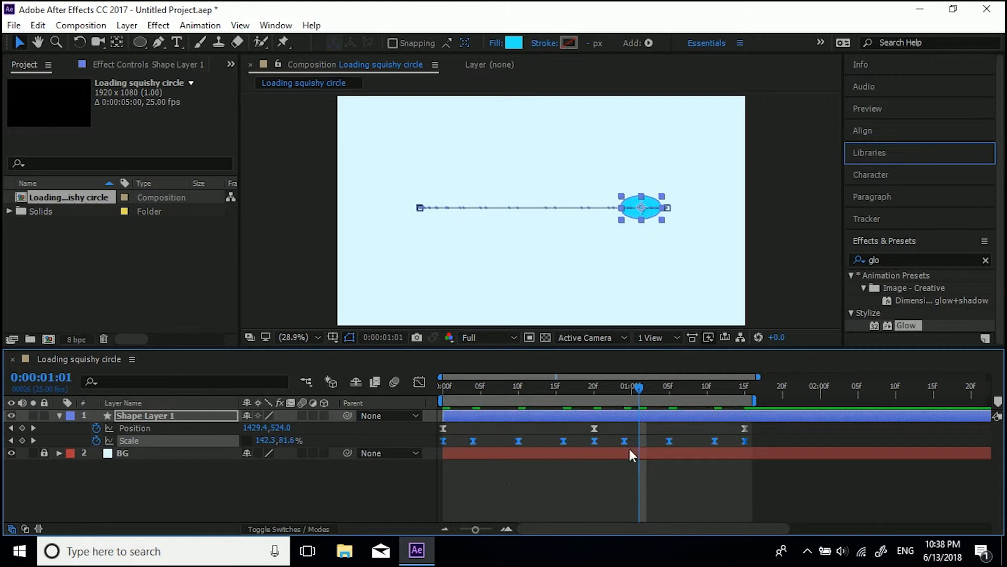
pyautogui.rightClick(669, 440)
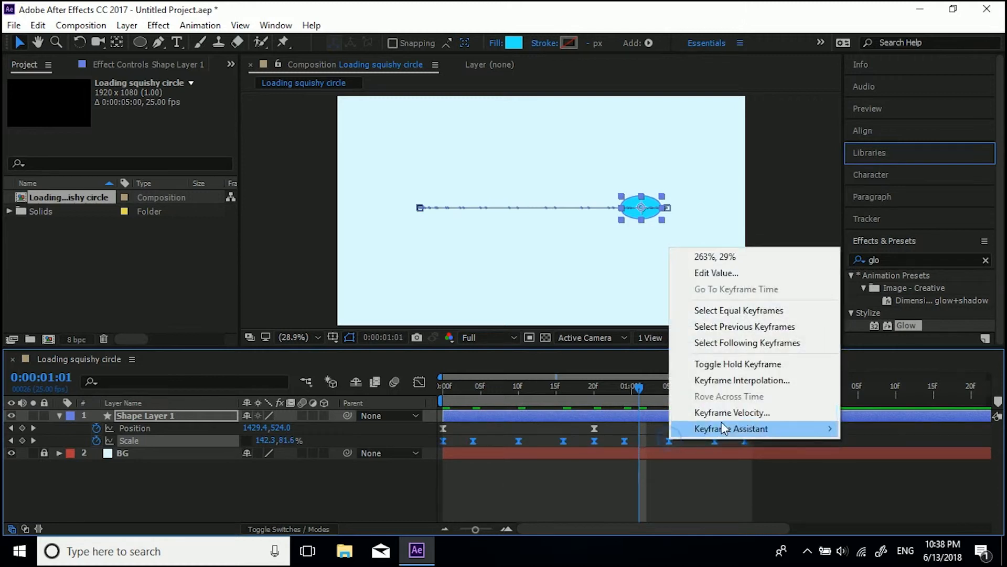
pyautogui.moveTo(723, 427)
pyautogui.click(528, 487)
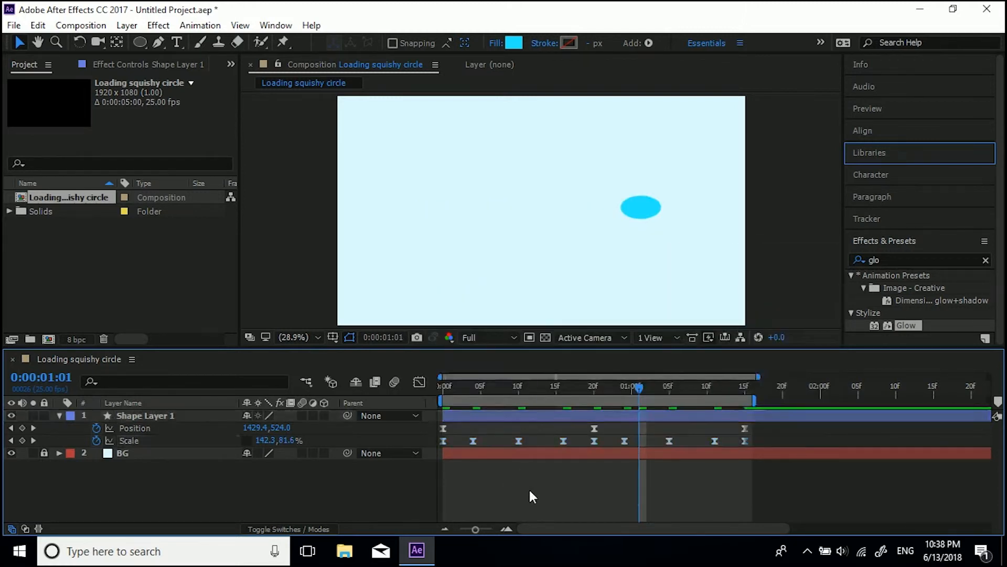
# Step: Preview the eased squash-and-stretch animation
pyautogui.press('space')
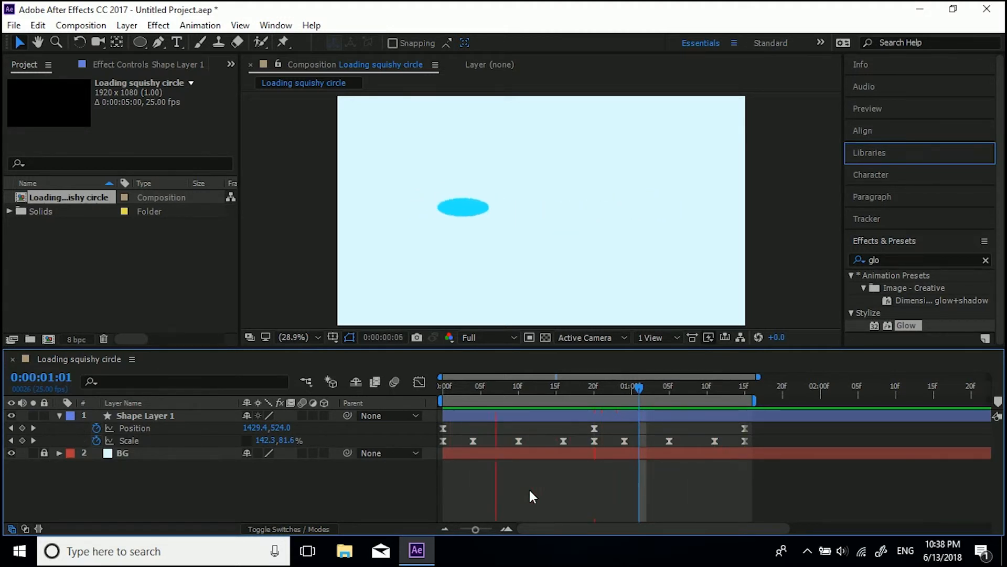
pyautogui.press('space')
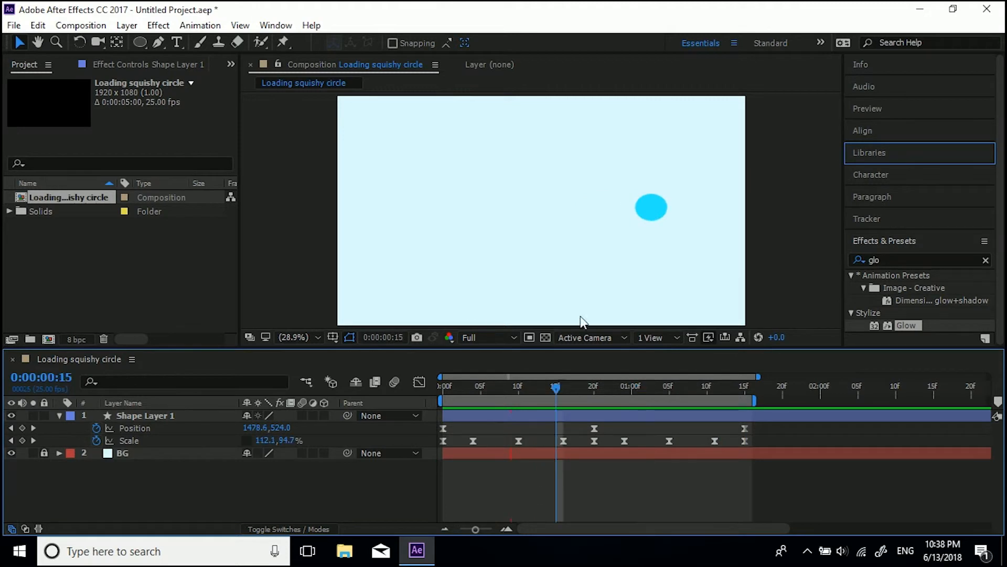
pyautogui.click(563, 389)
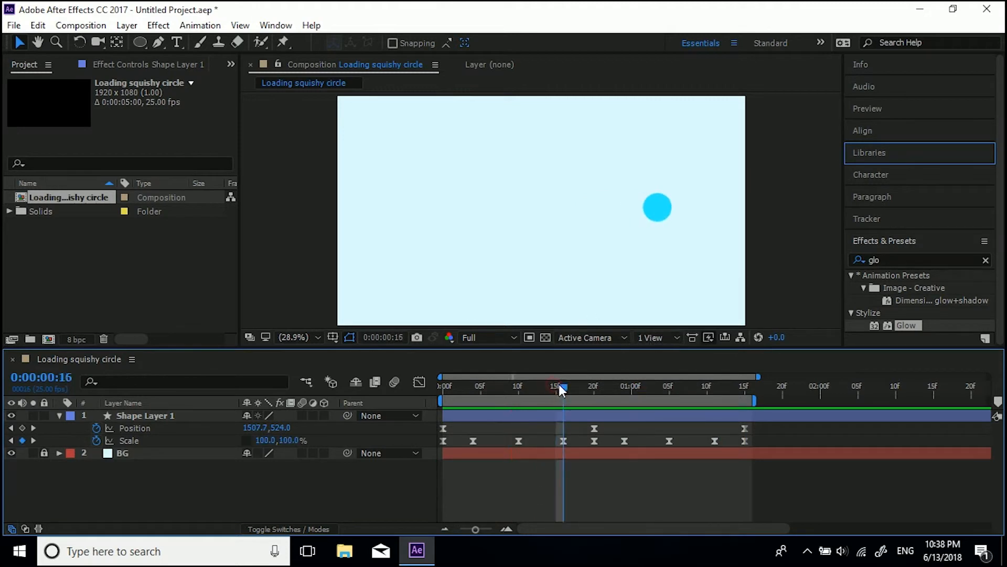
# Step: Search the effects for simple and apply Simple Choker to the shape layer
pyautogui.click(897, 260)
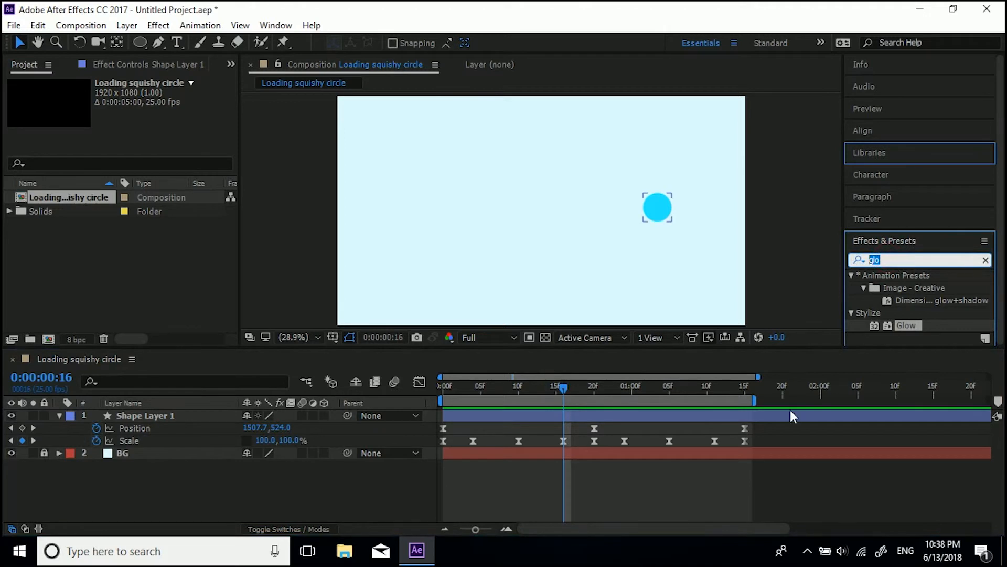
pyautogui.write('s')
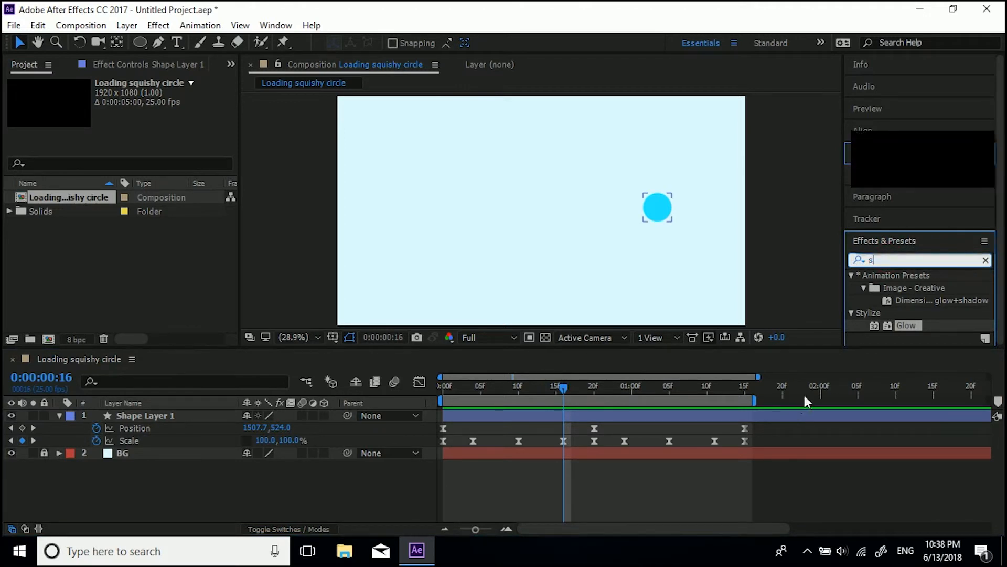
pyautogui.write('imple')
pyautogui.click(919, 313)
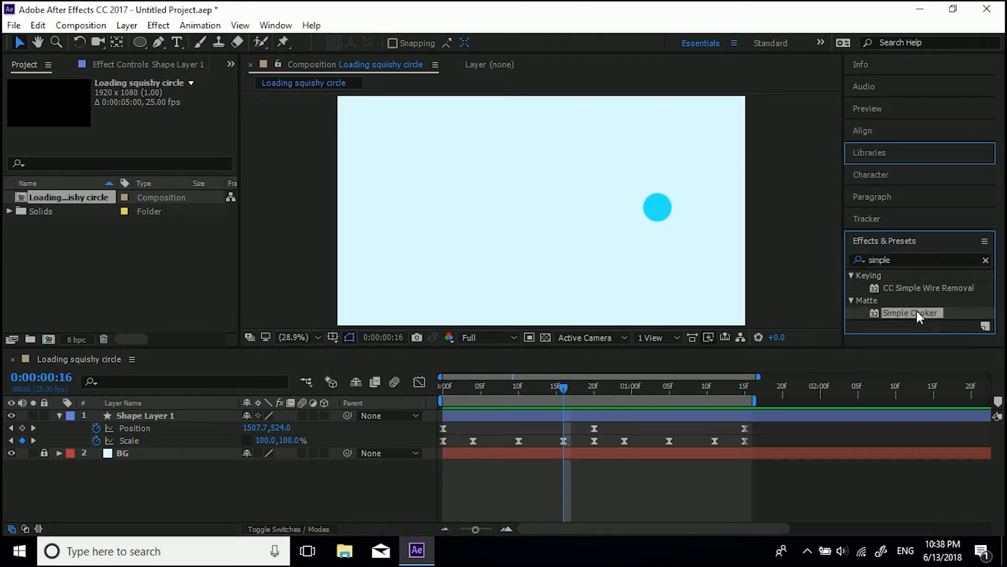
pyautogui.moveTo(741, 415); pyautogui.dragTo(733, 414)
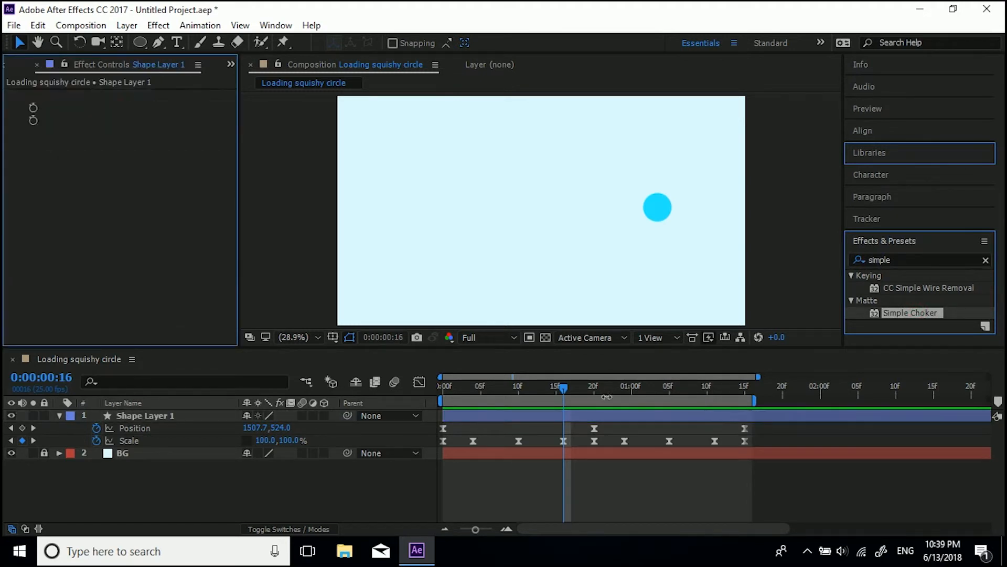
# Step: Set the Simple Choker's Choke Matte to 1
pyautogui.moveTo(527, 381); pyautogui.dragTo(527, 386)
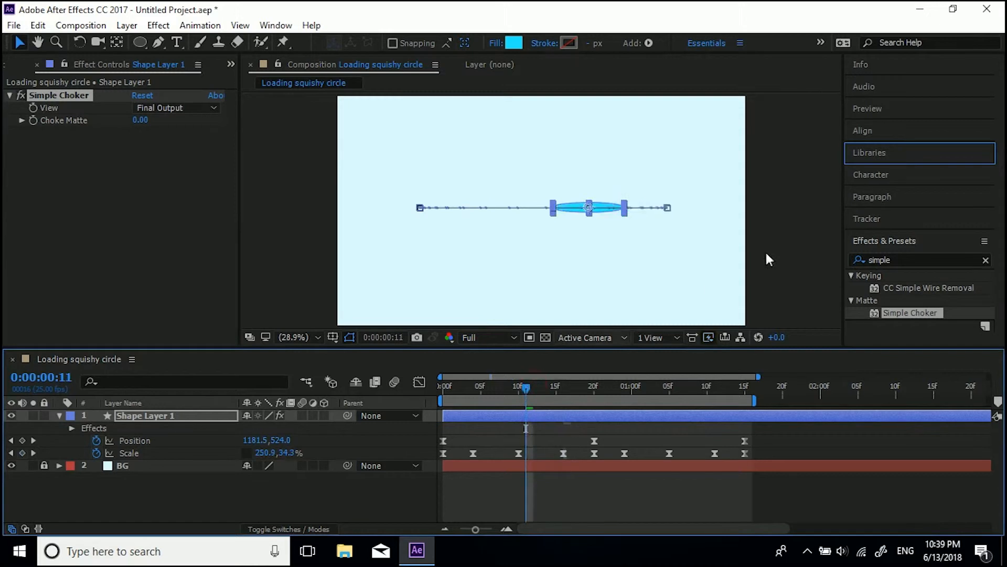
pyautogui.click(794, 231)
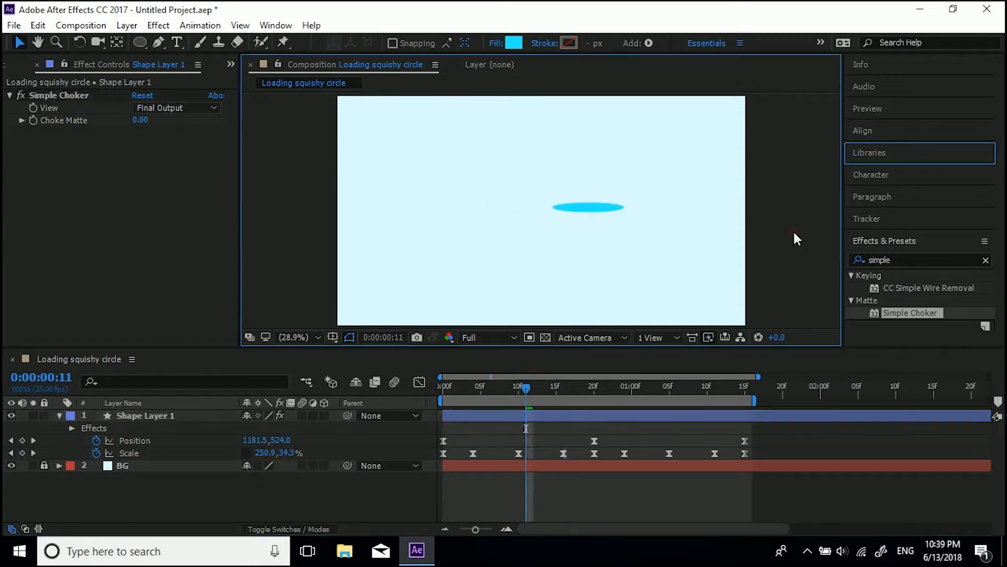
pyautogui.click(139, 120)
pyautogui.write('1')
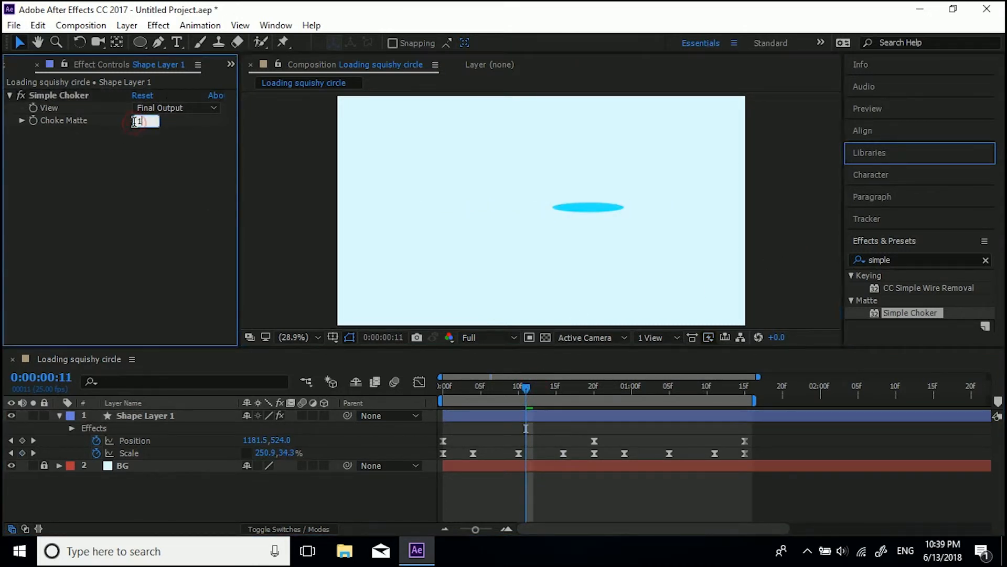
pyautogui.press('Return')
# Step: Zoom in on the composition to inspect the circle's edges
pyautogui.scroll(5, 640, 215)
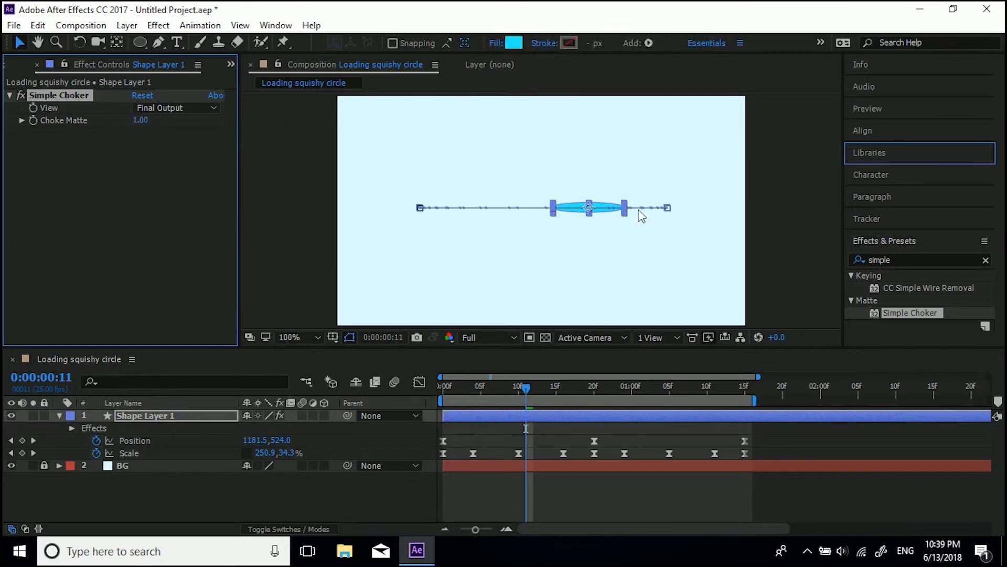
pyautogui.press('space')
pyautogui.moveTo(600, 194); pyautogui.dragTo(242, 221)
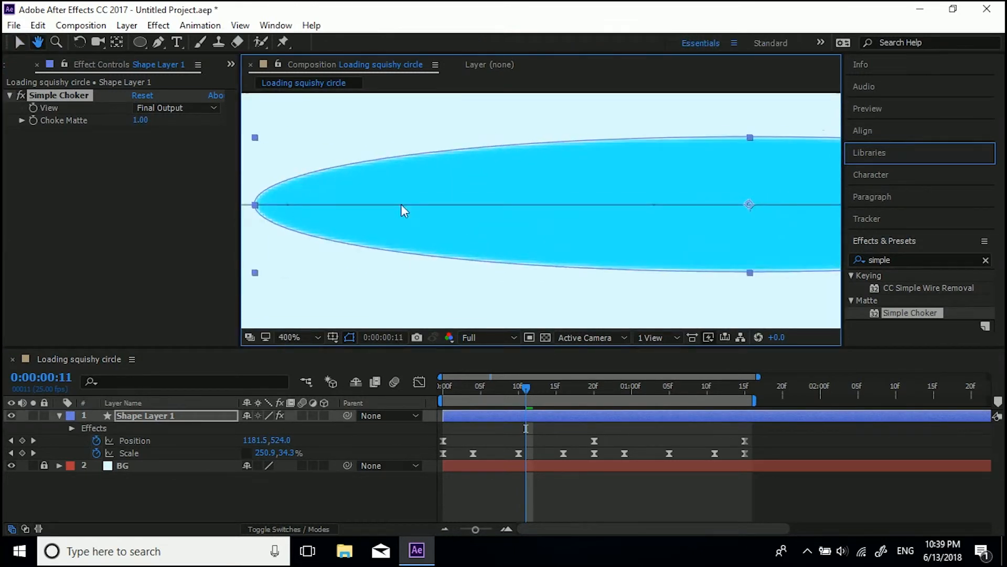
# Step: Toggle the Simple Choker to compare the edges and set its Choke Matte to 3
pyautogui.click(20, 95)
pyautogui.click(21, 95)
pyautogui.click(21, 95)
pyautogui.click(20, 95)
pyautogui.click(141, 119)
pyautogui.write('5')
pyautogui.press('Return')
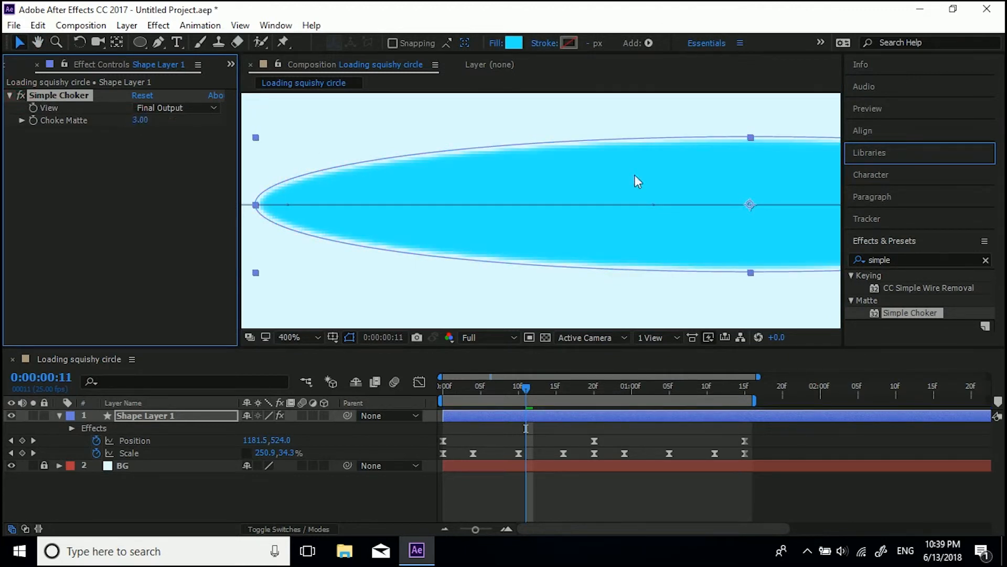
# Step: Search the effects for roughen and apply Roughen Edges to the shape layer
pyautogui.press(',')
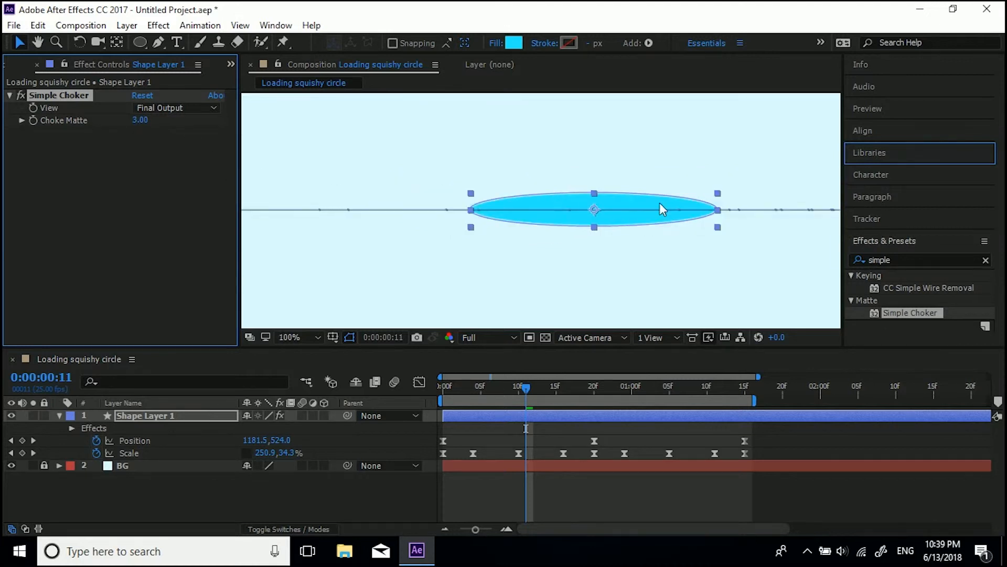
pyautogui.press(',')
pyautogui.press(',')
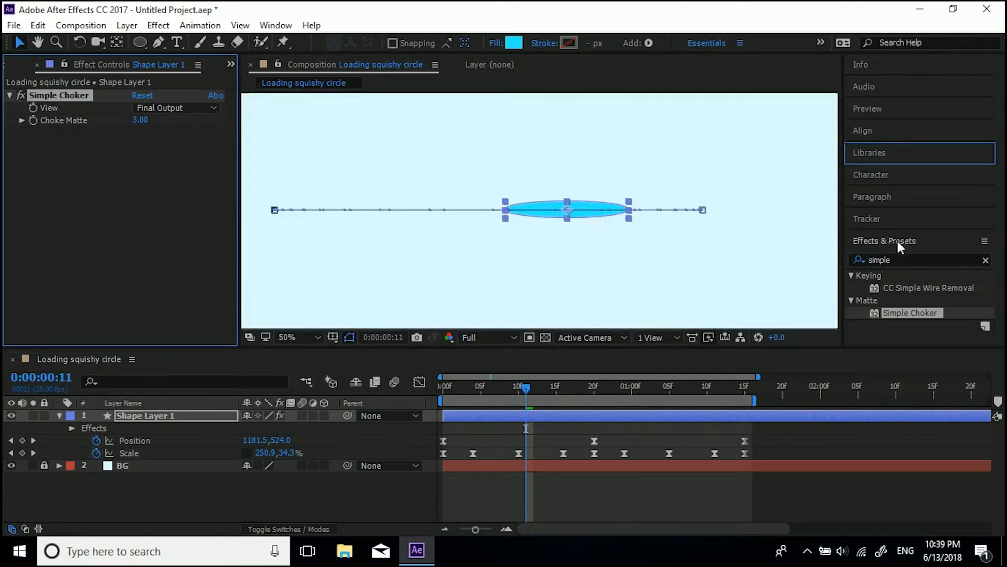
pyautogui.click(899, 259)
pyautogui.write('roug')
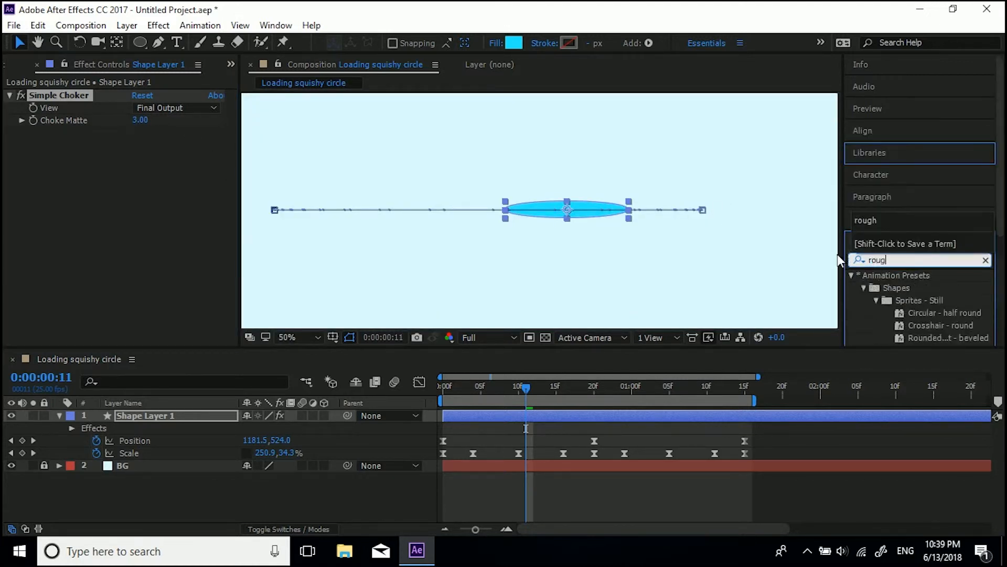
pyautogui.write('hen')
pyautogui.moveTo(902, 283); pyautogui.dragTo(50, 163)
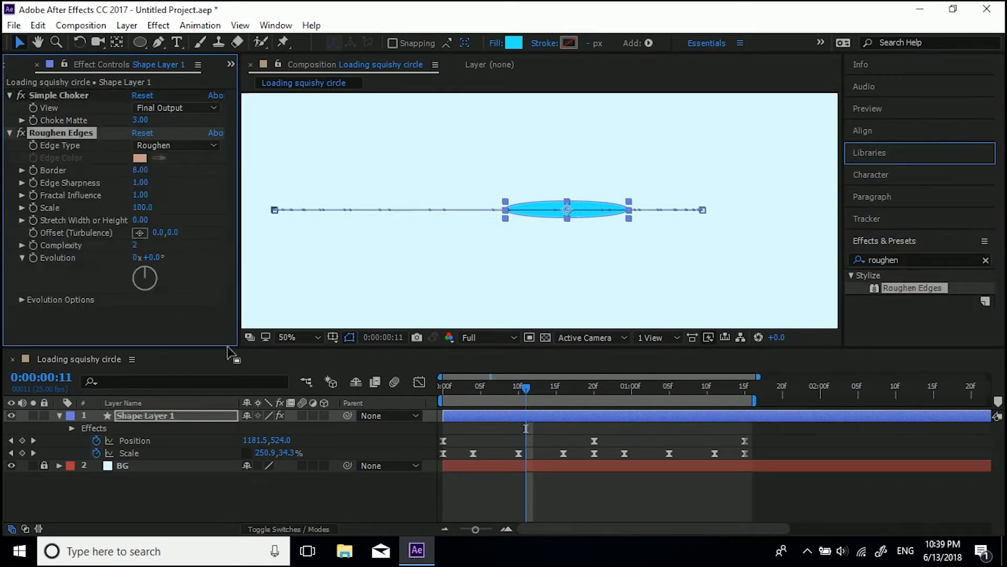
# Step: Set the Roughen Edges Scale to 90
pyautogui.click(167, 319)
pyautogui.click(350, 337)
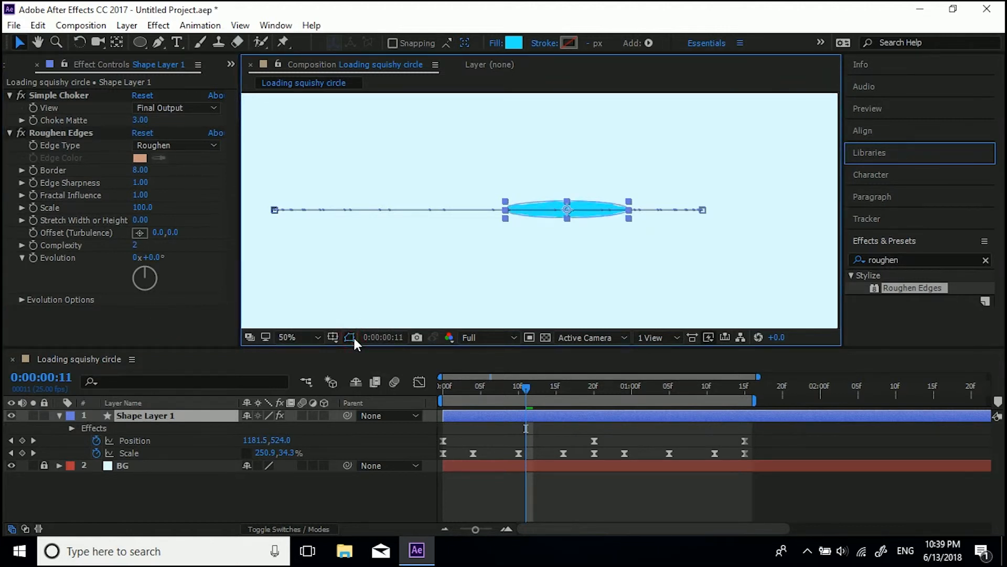
pyautogui.scroll(1, 539, 211)
pyautogui.click(21, 130)
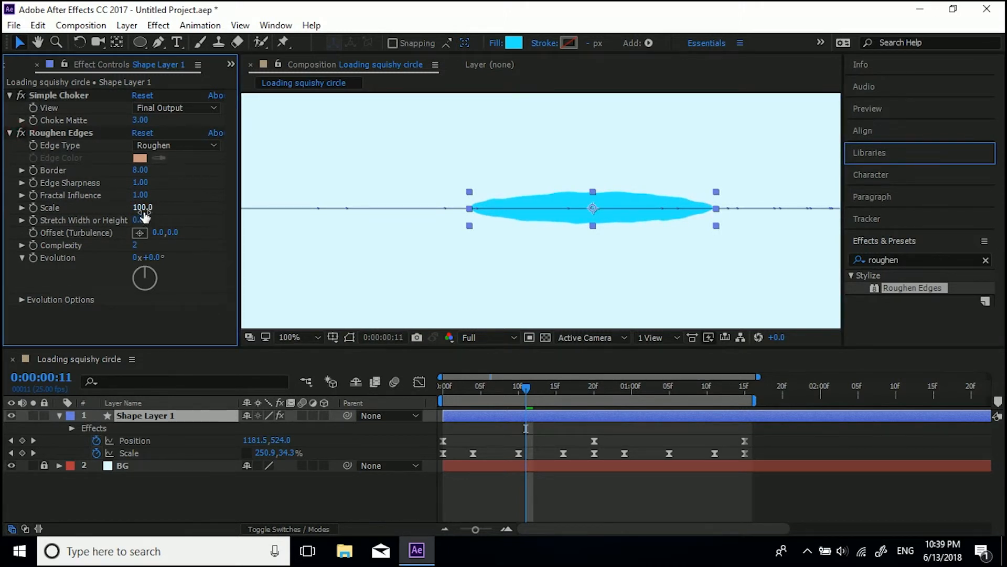
pyautogui.moveTo(145, 210); pyautogui.dragTo(140, 209)
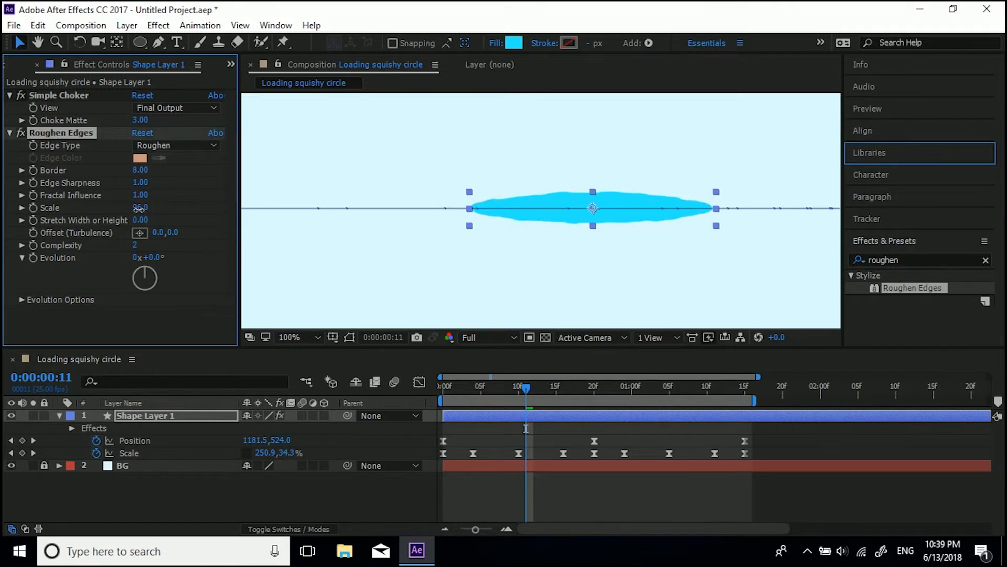
pyautogui.click(139, 208)
pyautogui.write('90')
pyautogui.press('Return')
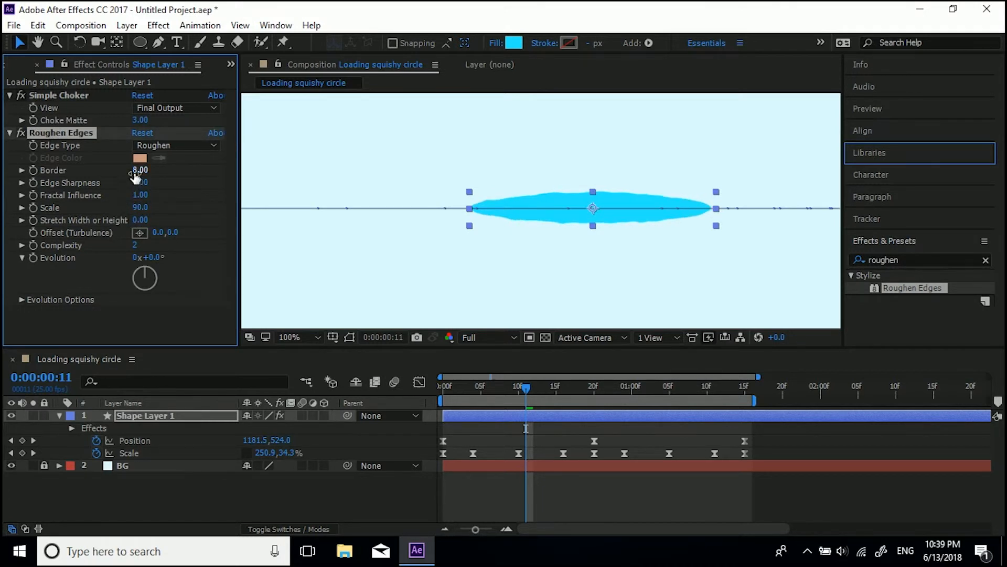
# Step: Set the Roughen Edges Border to 12
pyautogui.moveTo(178, 171); pyautogui.dragTo(188, 171)
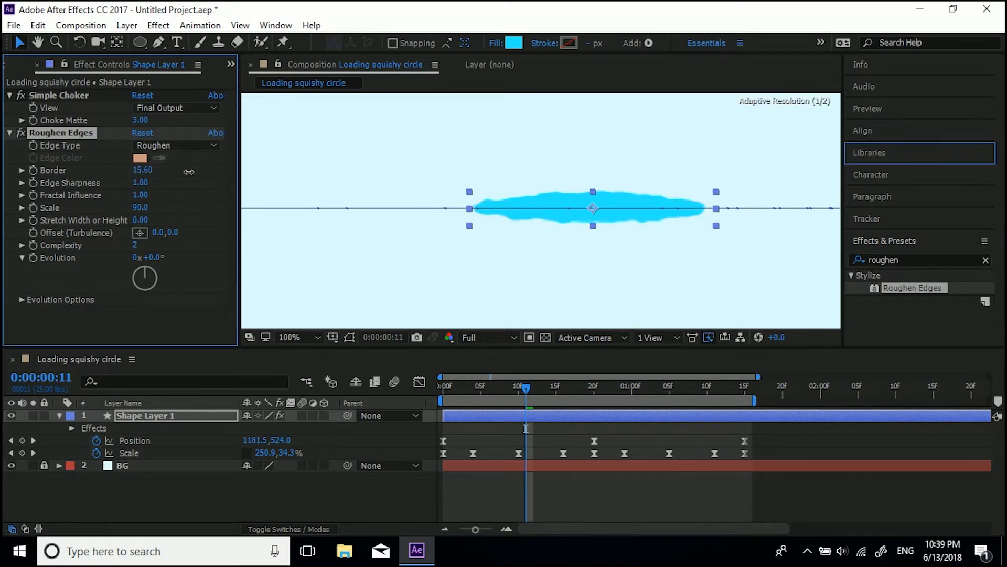
pyautogui.click(143, 171)
pyautogui.write('12')
pyautogui.press('Return')
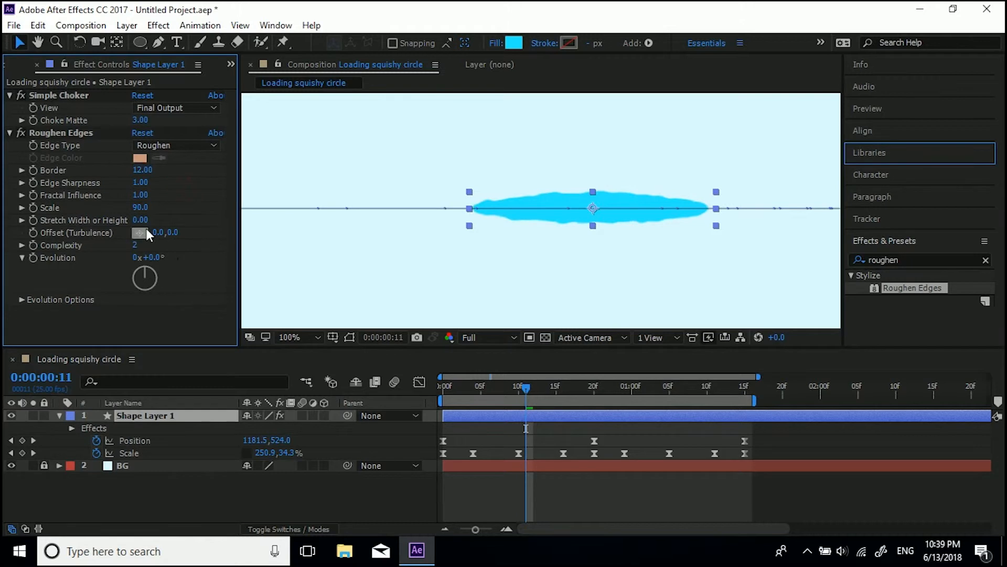
# Step: Try adjusting the Fractal Influence, then set it back to 1
pyautogui.moveTo(139, 197); pyautogui.dragTo(172, 207)
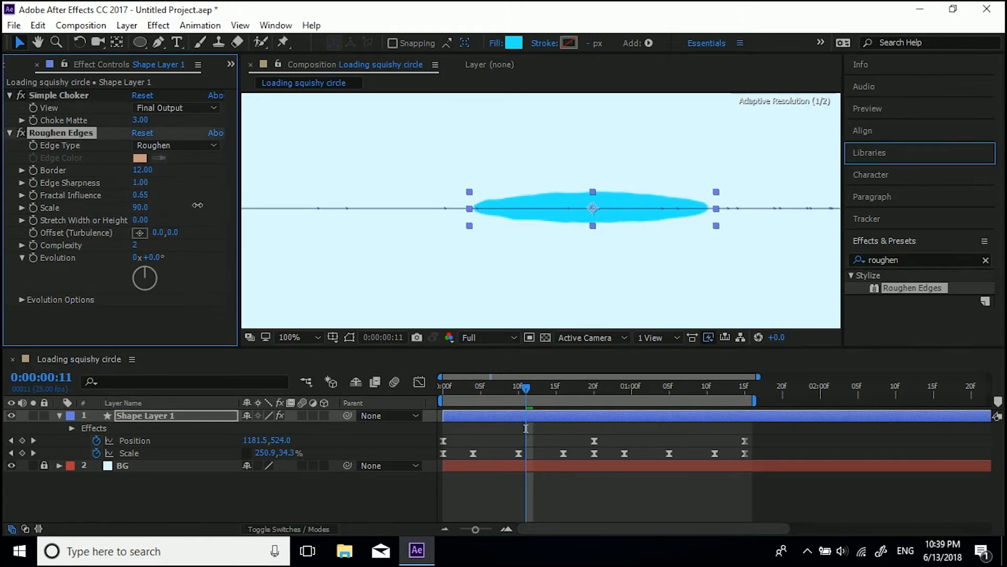
pyautogui.click(140, 195)
pyautogui.write('1')
pyautogui.press('Return')
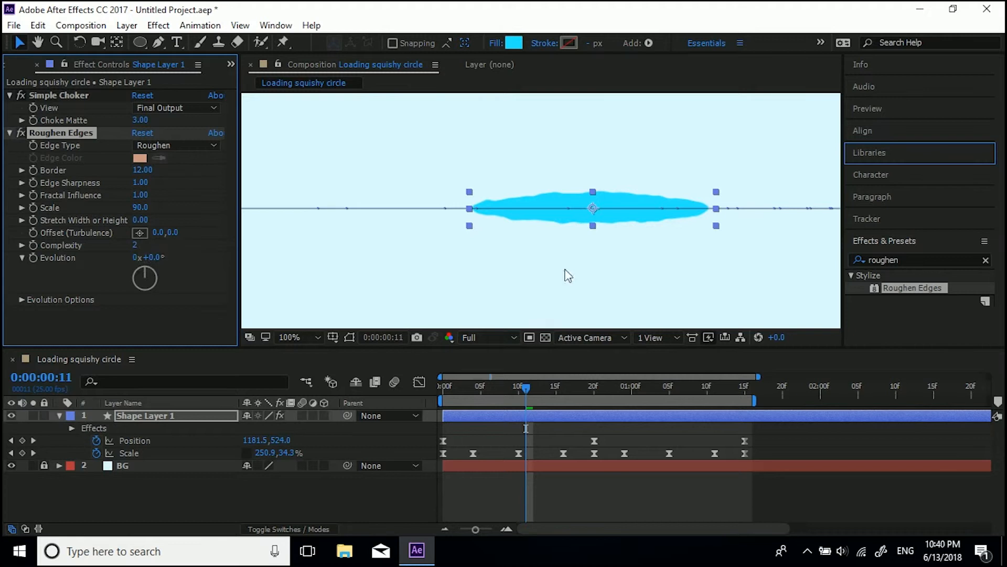
# Step: Preview the roughened squishy circle animation
pyautogui.press(',')
pyautogui.press(',')
pyautogui.scroll(-1, 477, 254)
pyautogui.scroll(1, 476, 255)
pyautogui.moveTo(414, 253); pyautogui.dragTo(422, 252)
pyautogui.click(410, 276)
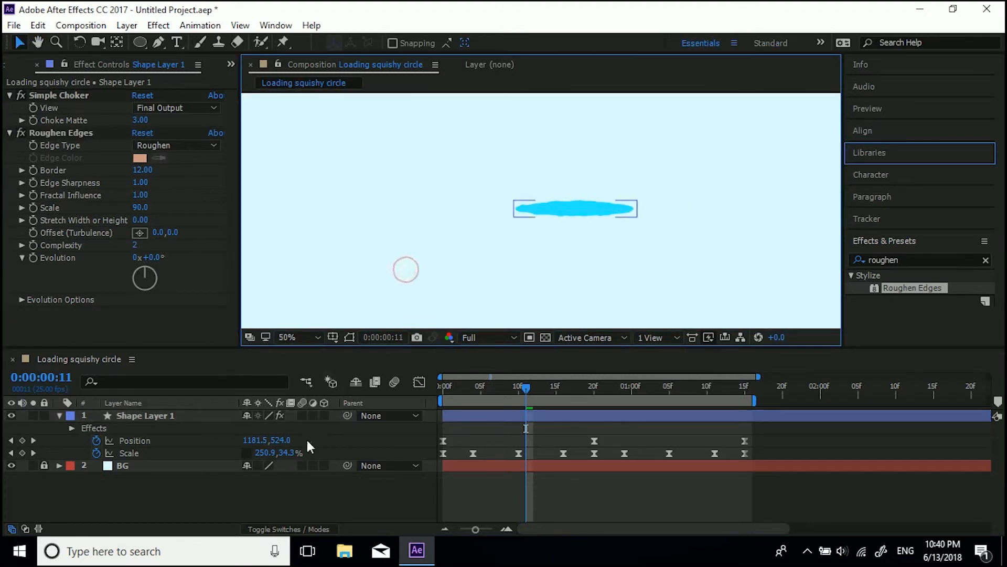
pyautogui.press('space')
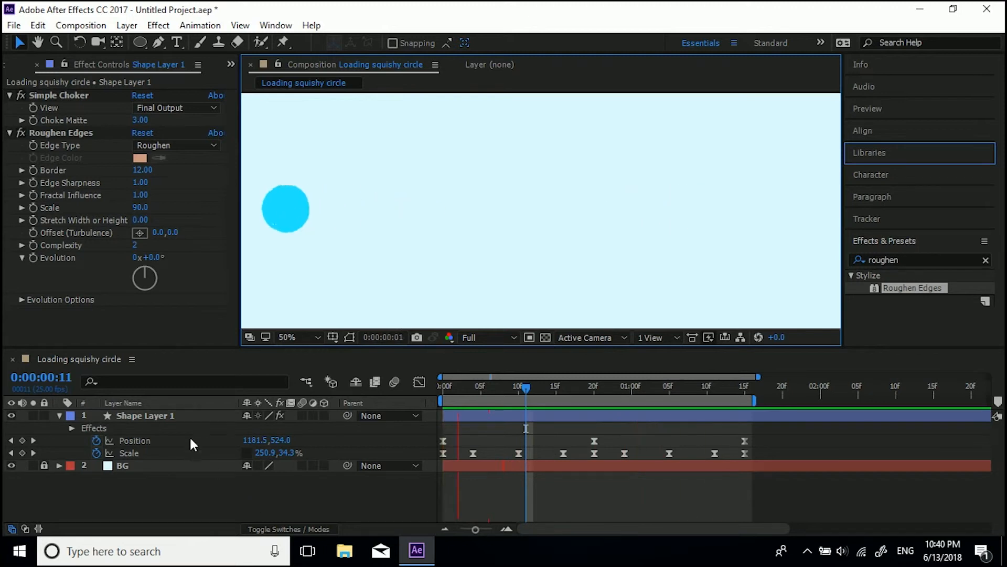
# Step: Enable motion blur on the shape layer and for the composition
pyautogui.click(302, 415)
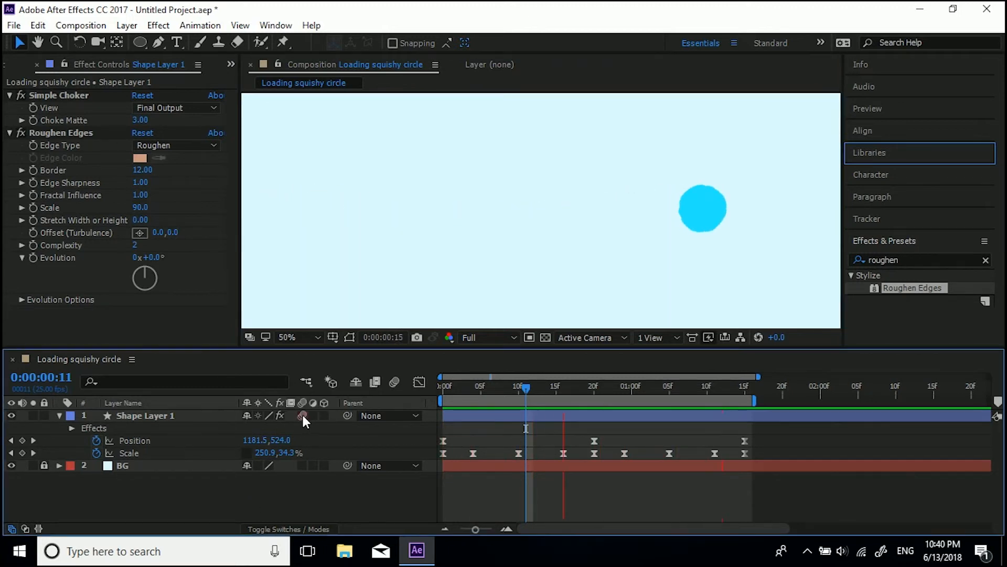
pyautogui.click(394, 382)
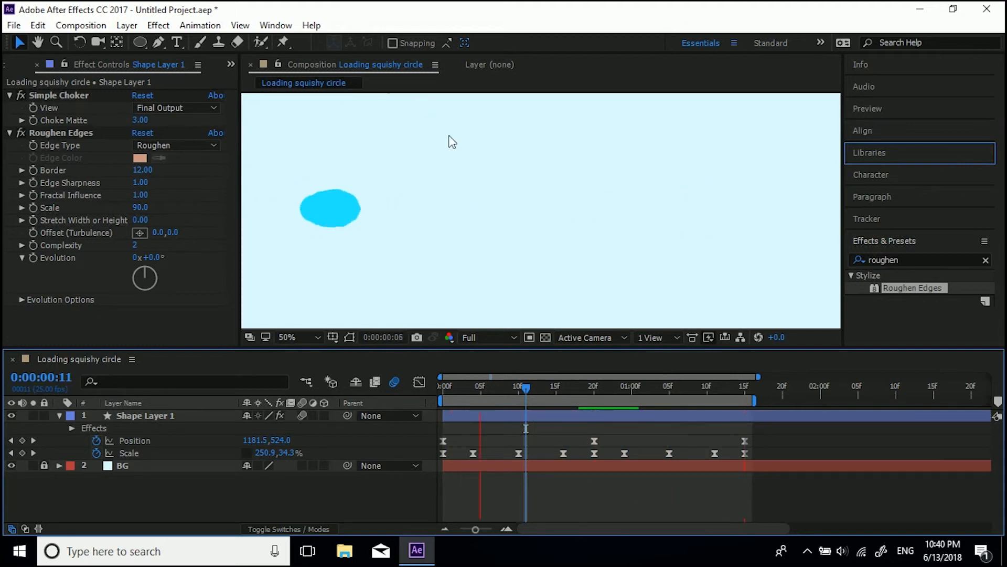
pyautogui.press('space')
# Step: Extend the work area to just past 4 seconds
pyautogui.scroll(-1, 482, 183)
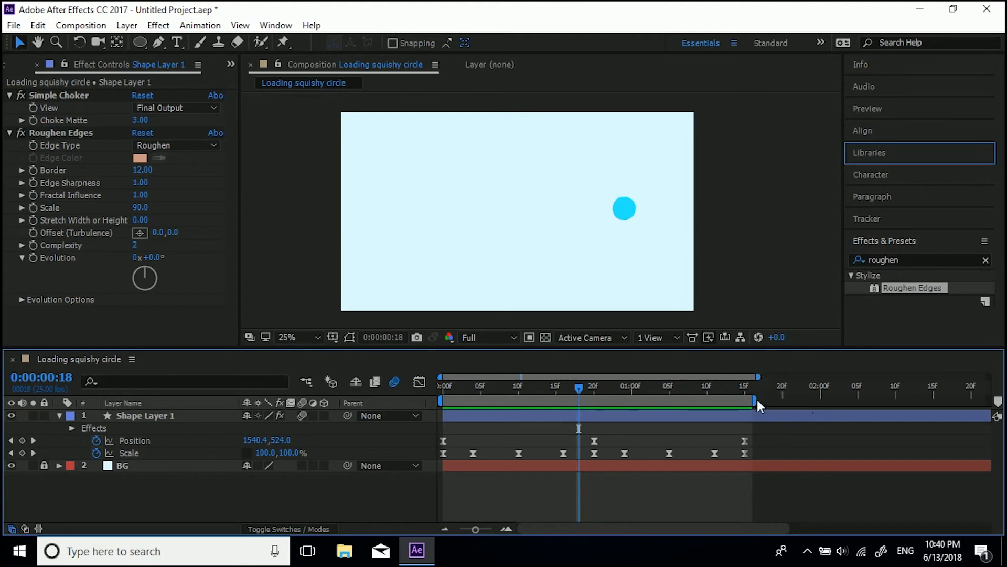
pyautogui.moveTo(759, 377); pyautogui.dragTo(999, 415)
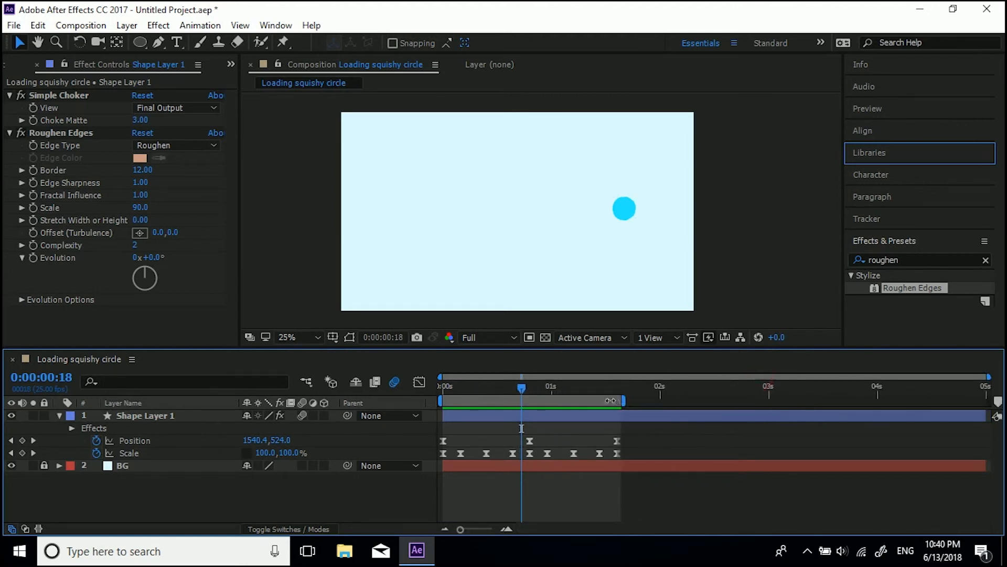
pyautogui.moveTo(625, 401); pyautogui.dragTo(906, 402)
# Step: Preview the animation and set the work area end at 0:00:01:15
pyautogui.press('space')
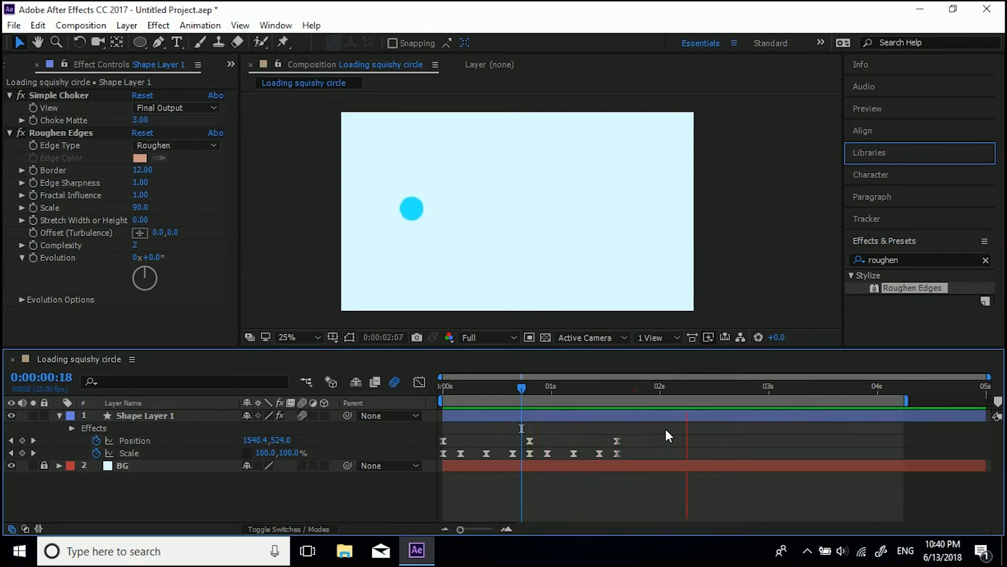
pyautogui.press('space')
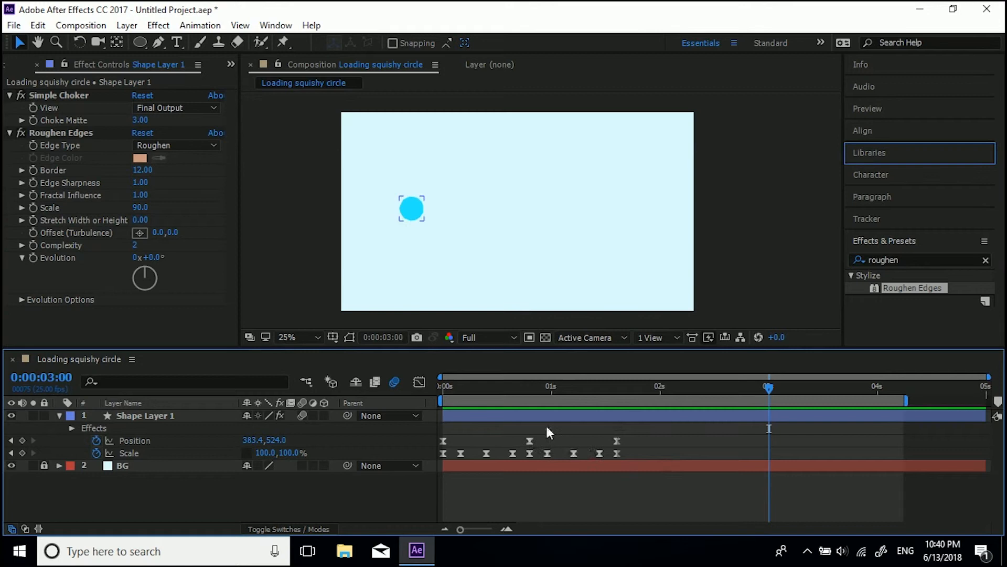
pyautogui.click(617, 387)
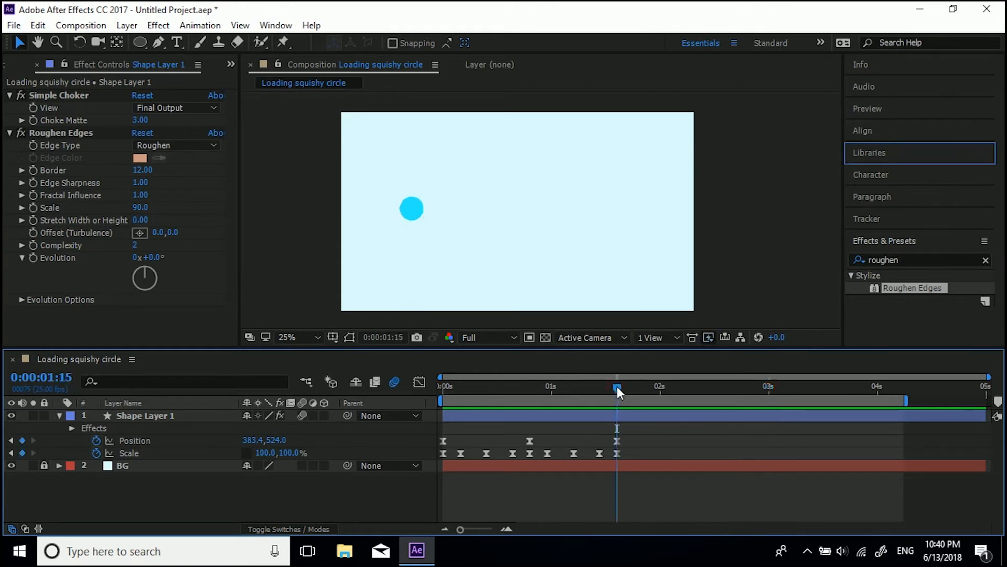
pyautogui.press('n')
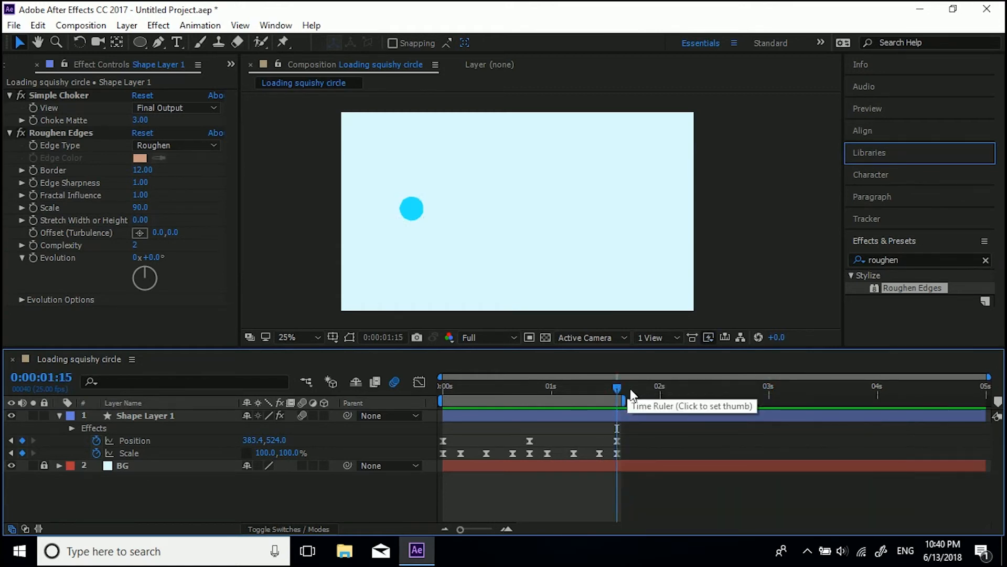
# Step: Add a loopOut() expression to the Position property
pyautogui.keyDown('alt'); pyautogui.click(96, 441); pyautogui.keyUp('alt')
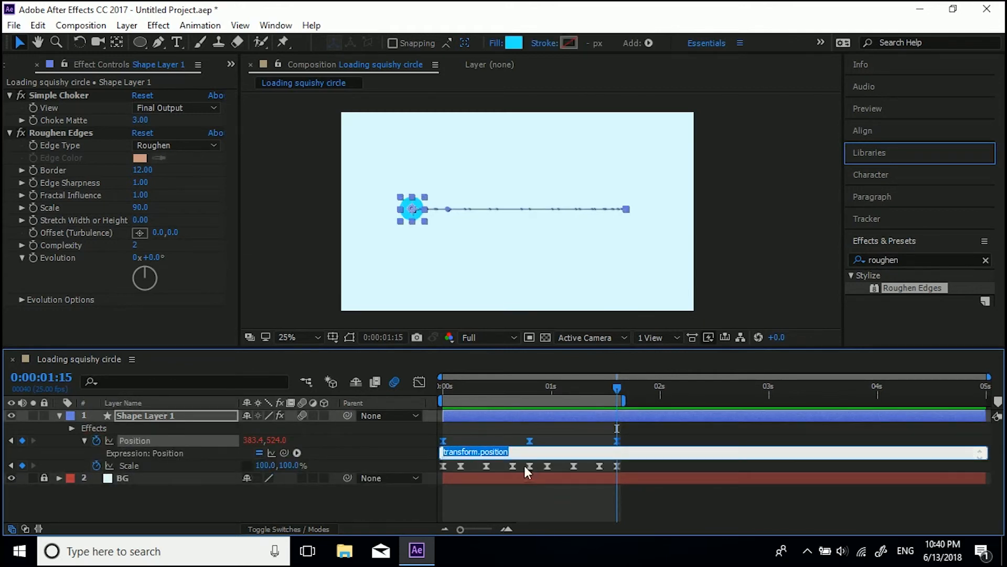
pyautogui.write('loop')
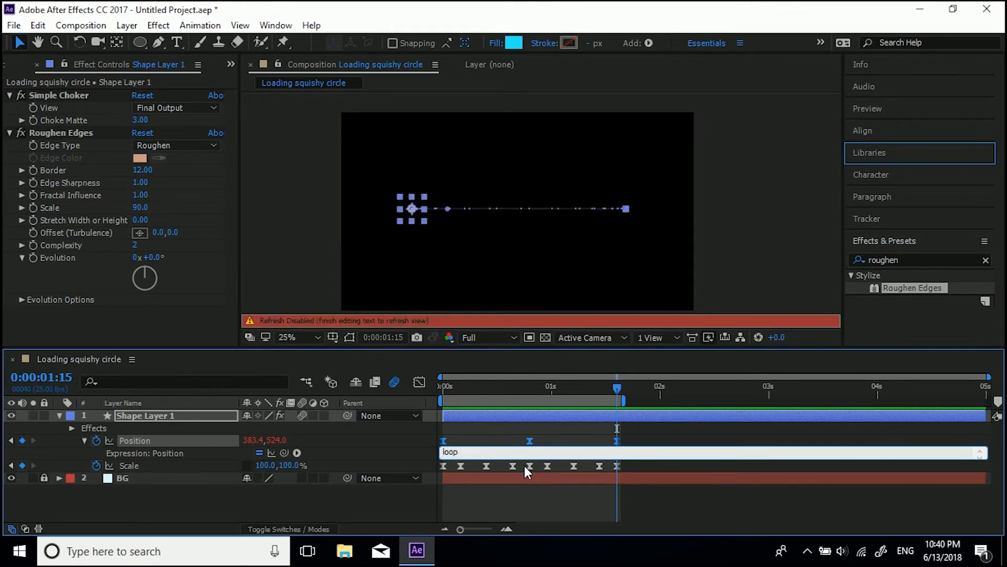
pyautogui.write('Out()')
pyautogui.click(414, 502)
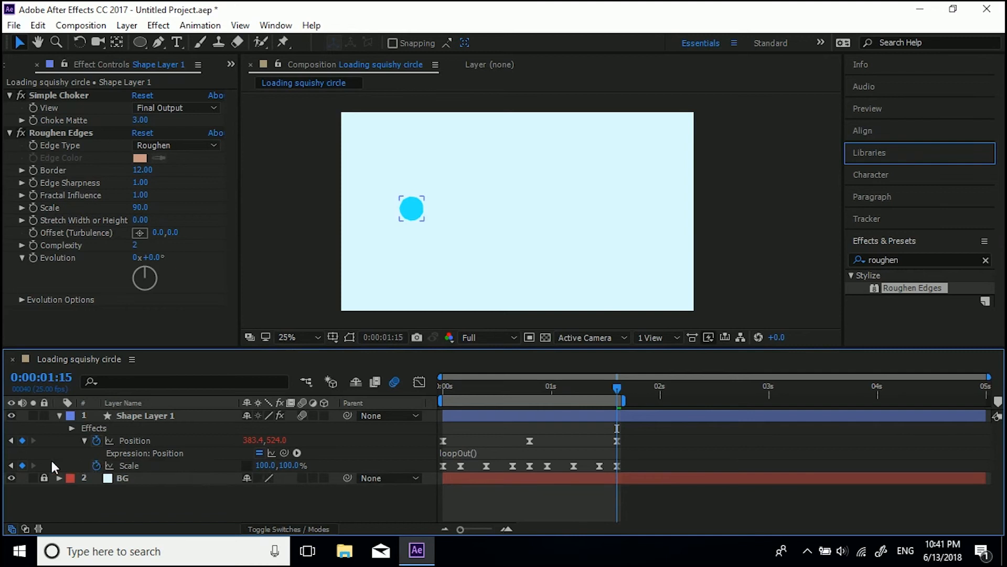
# Step: Add a loopOut() expression to the Scale property
pyautogui.keyDown('alt'); pyautogui.click(96, 465); pyautogui.keyUp('alt')
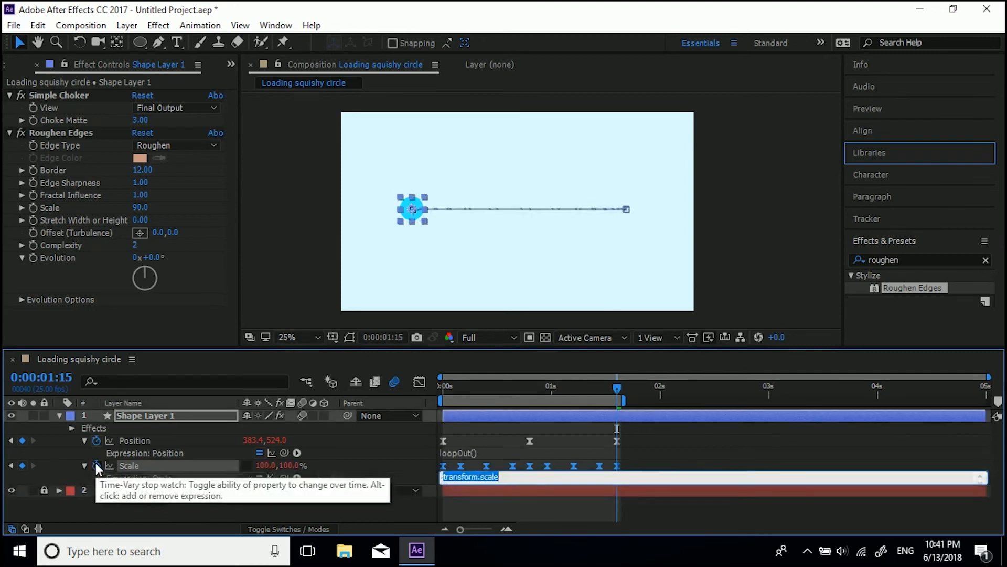
pyautogui.write('loop')
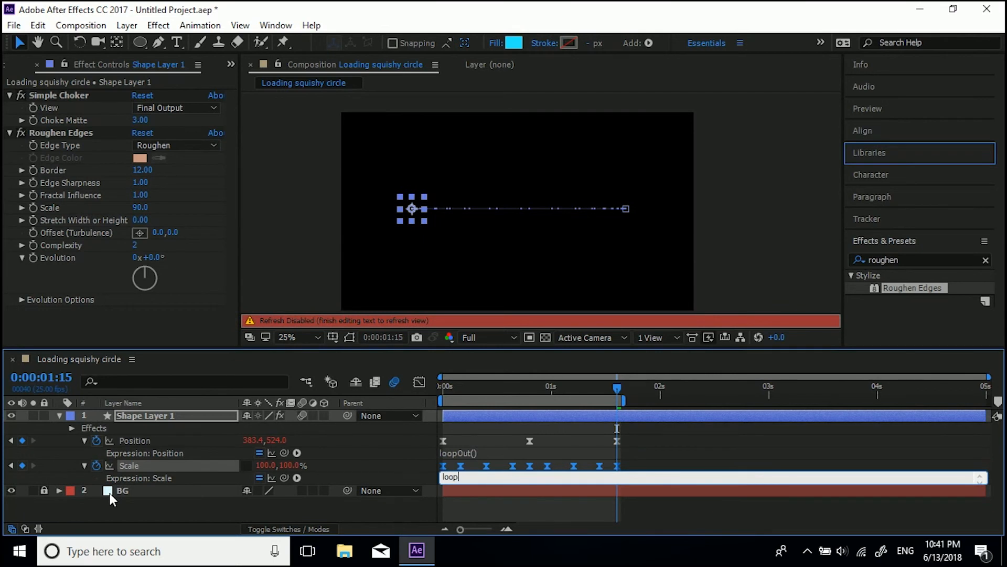
pyautogui.write('Out()')
pyautogui.click(342, 505)
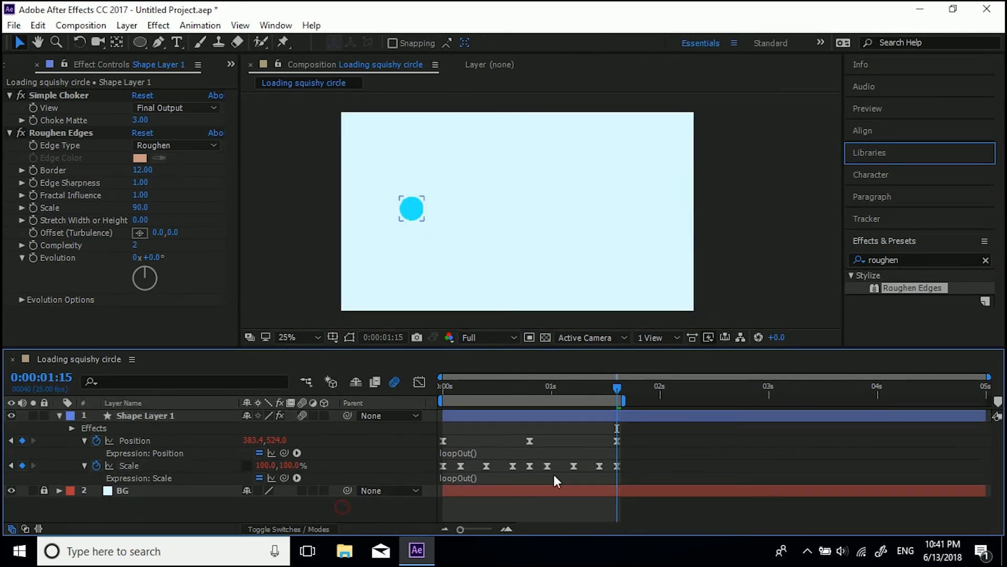
# Step: Try shifting the last Scale keyframe earlier, then move it back to 0:00:01:15
pyautogui.click(617, 466)
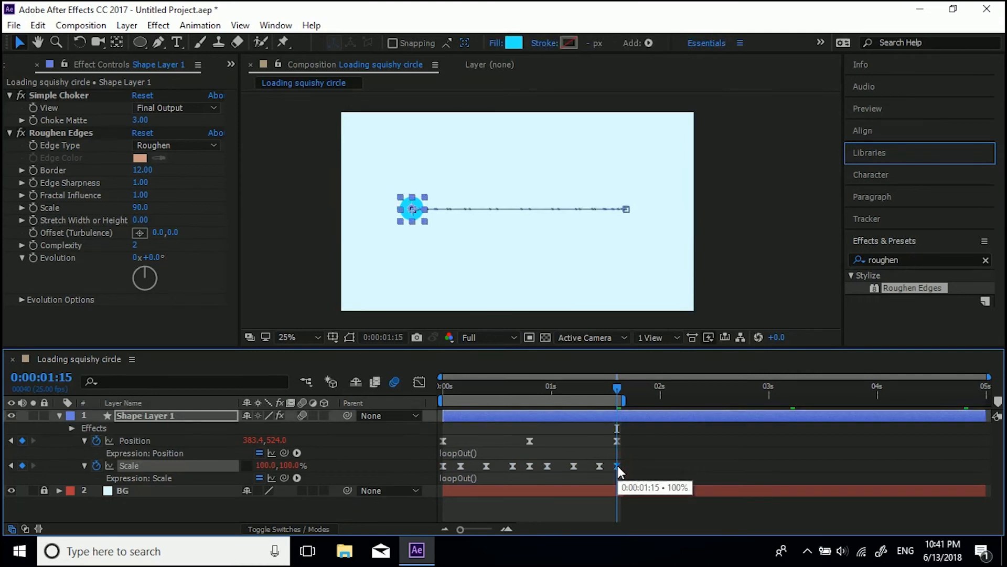
pyautogui.moveTo(615, 465); pyautogui.dragTo(610, 466)
pyautogui.moveTo(612, 386); pyautogui.dragTo(606, 398)
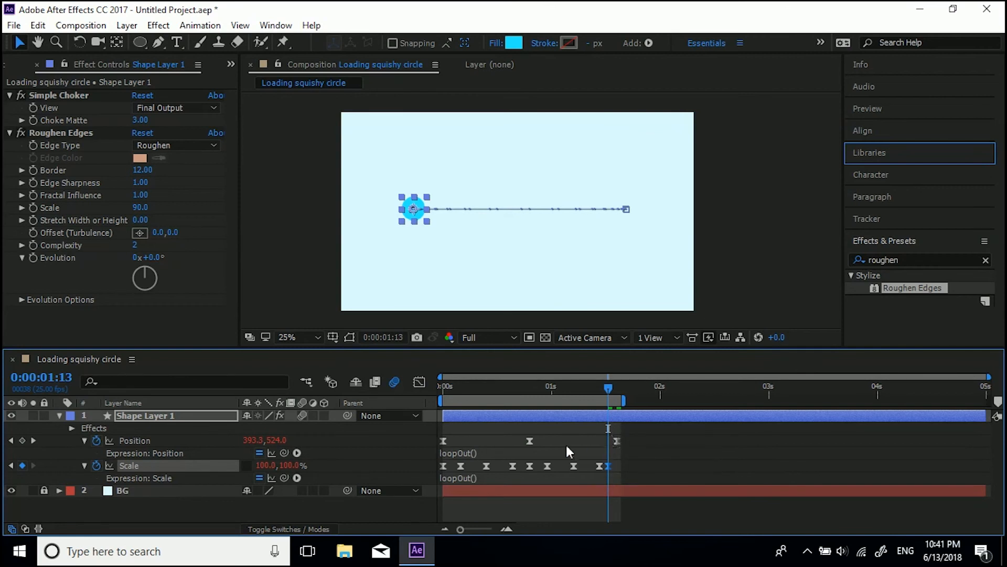
pyautogui.moveTo(609, 467); pyautogui.dragTo(617, 466)
pyautogui.moveTo(608, 387); pyautogui.dragTo(617, 387)
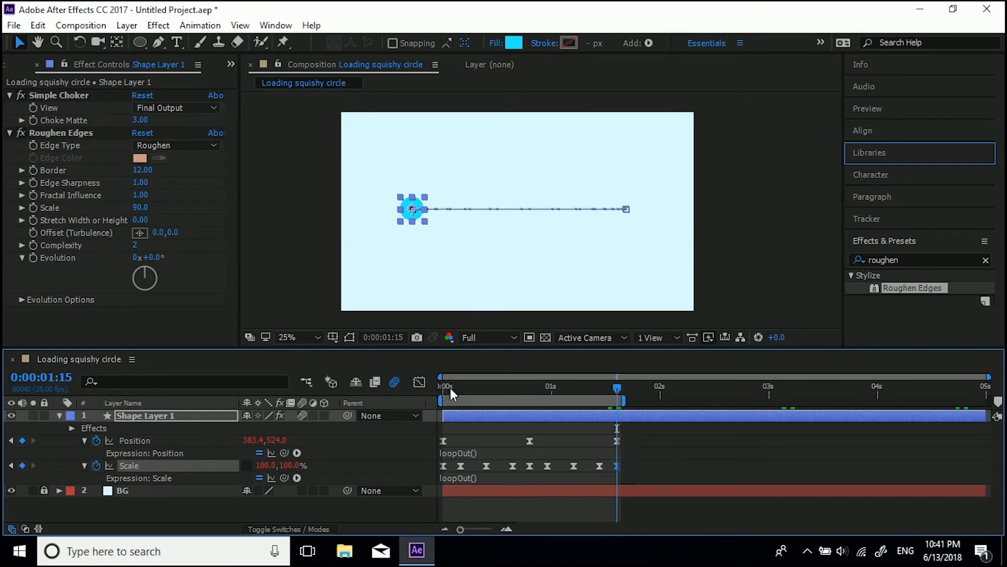
# Step: Extend the work area to 5 seconds and preview the looping animation
pyautogui.moveTo(626, 400); pyautogui.dragTo(988, 400)
pyautogui.press('space')
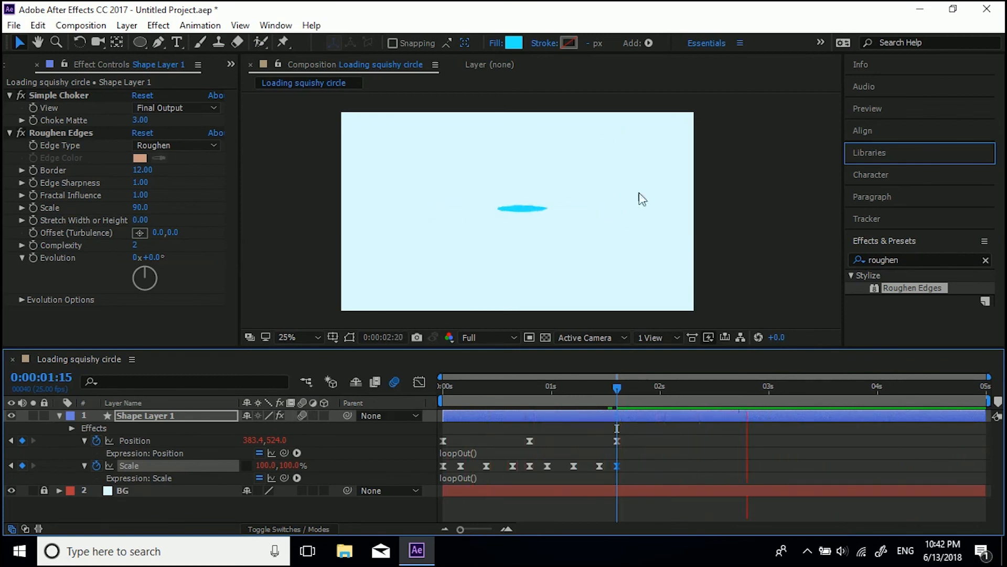
pyautogui.press('space')
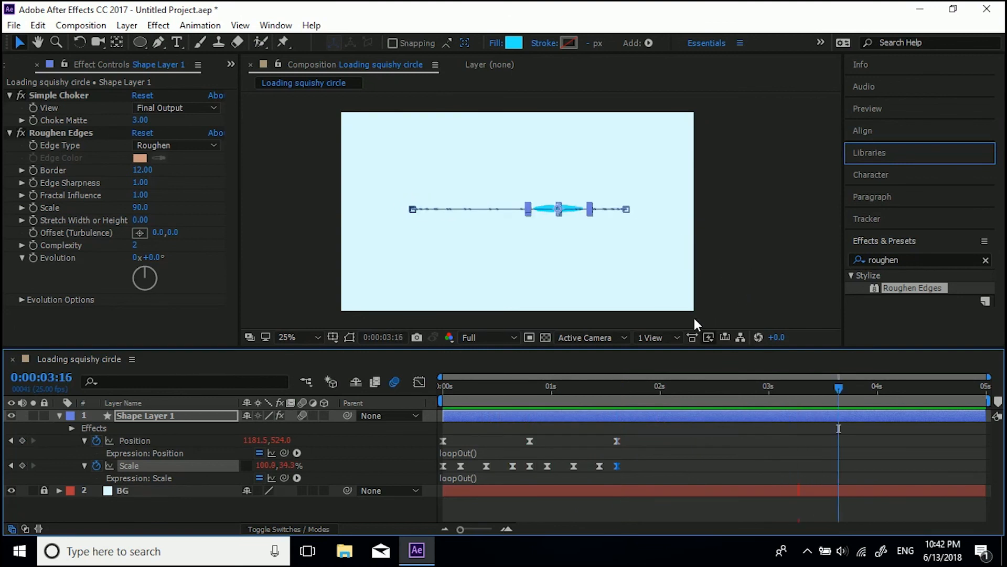